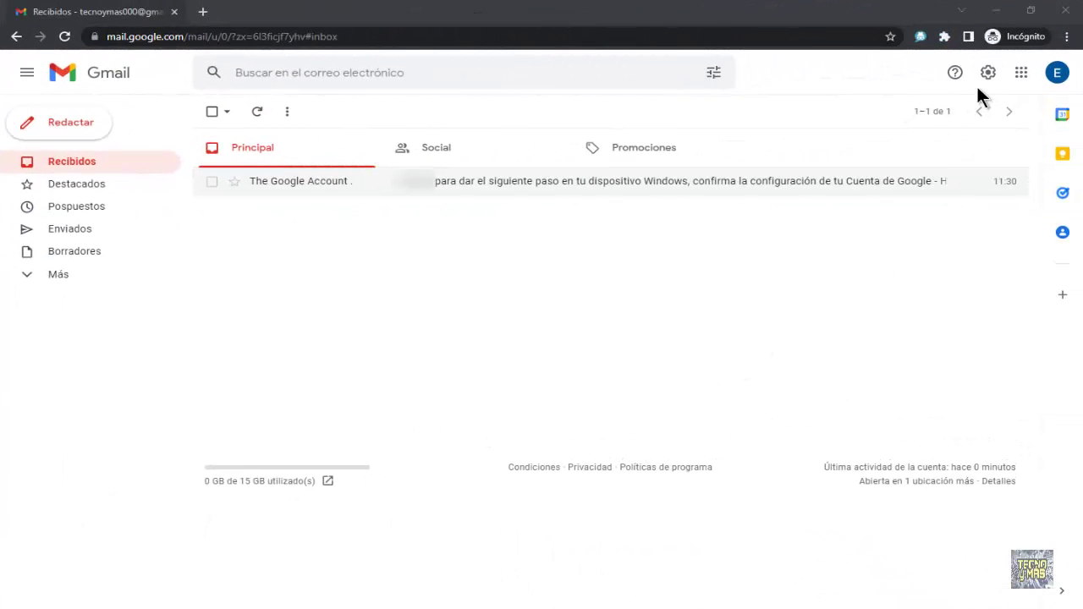
# - Open Gmail's full settings on the Forwarding and POP/IMAP tab
pyautogui.click(992, 72)
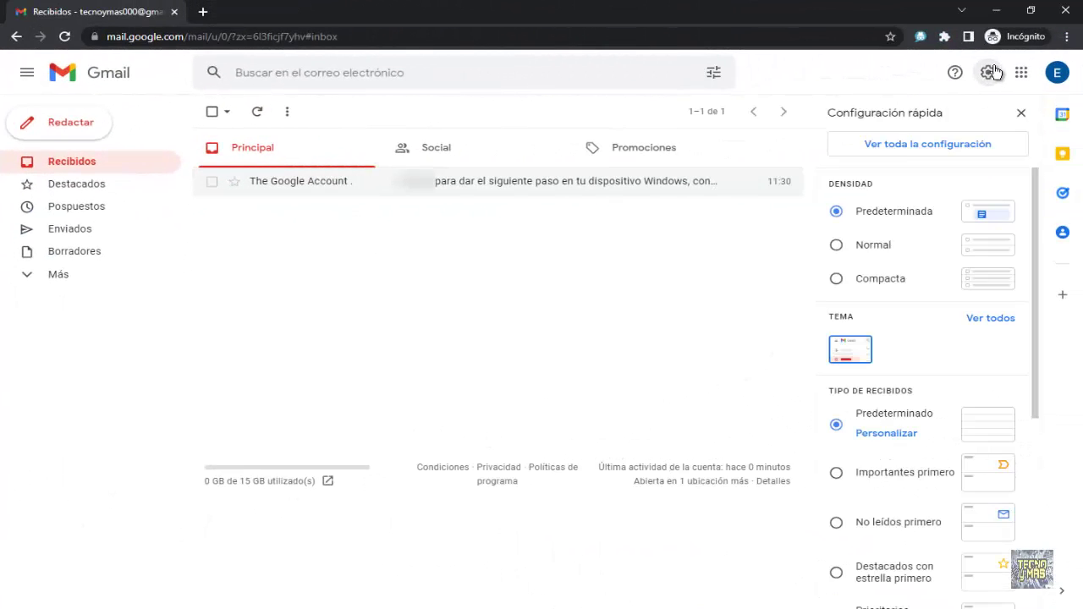
pyautogui.click(899, 146)
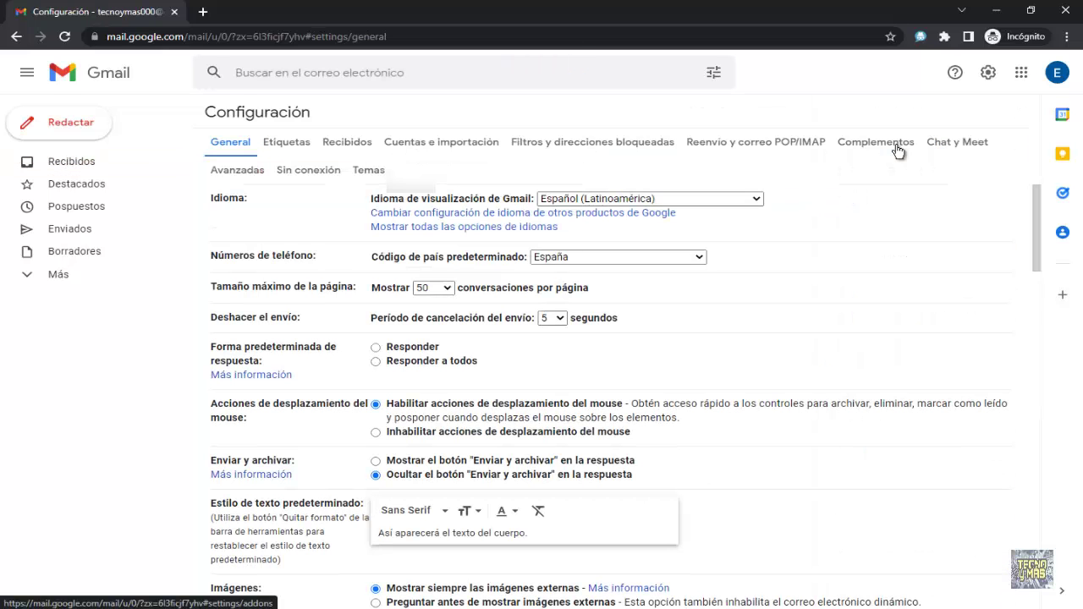
pyautogui.click(714, 144)
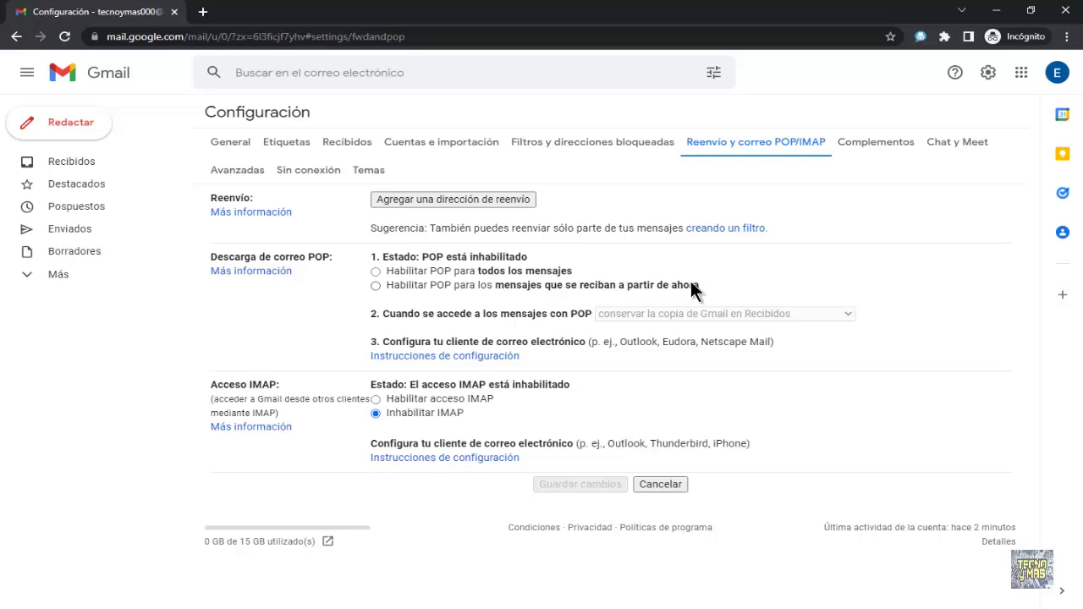
# - Enable POP for all messages and IMAP access in Gmail, then save the changes
pyautogui.click(375, 271)
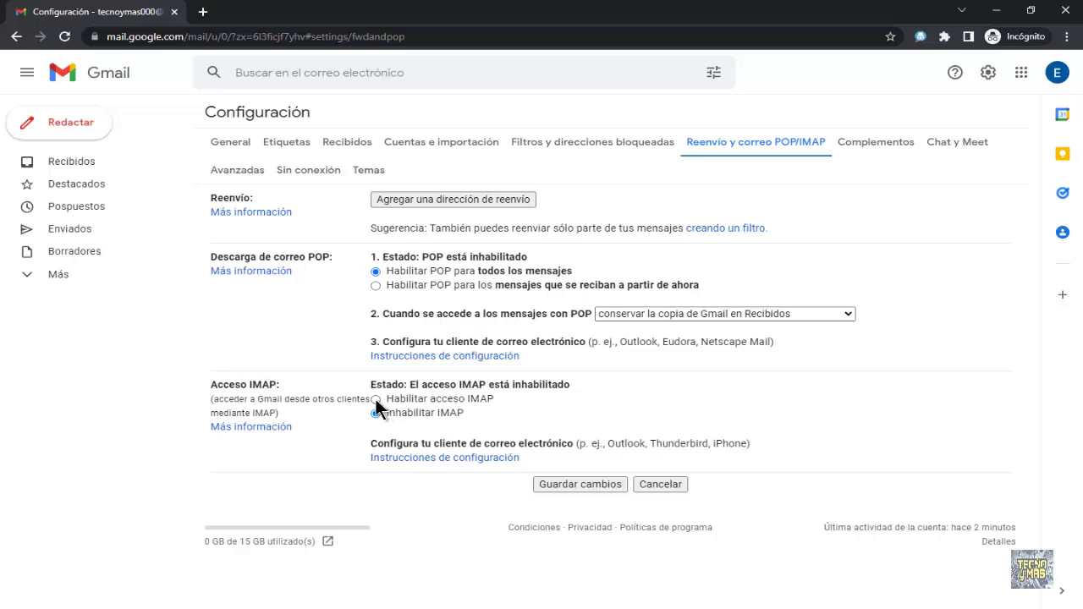
pyautogui.click(483, 401)
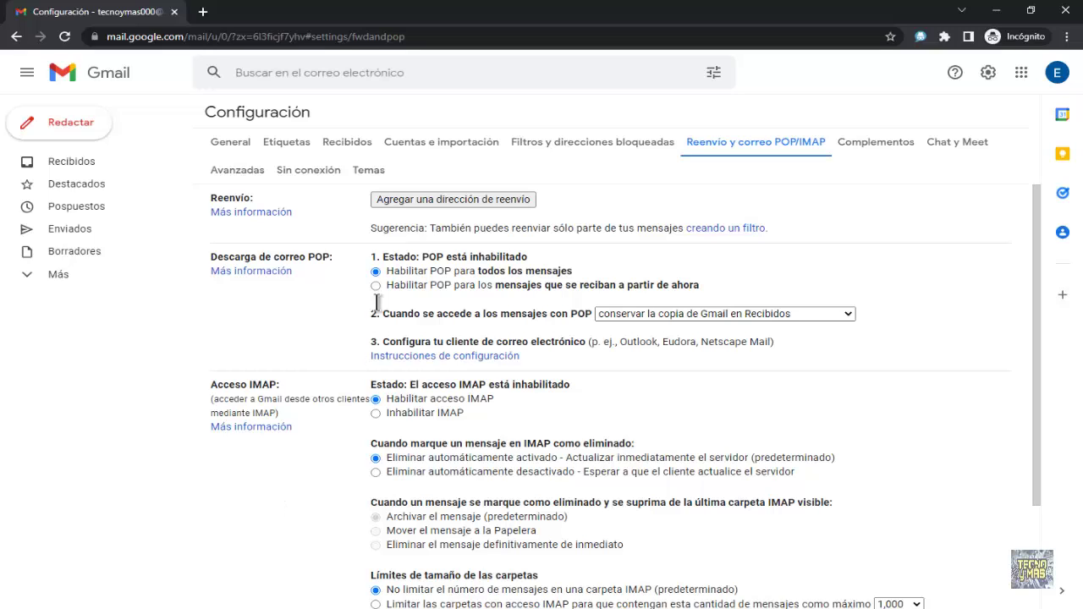
pyautogui.scroll(-3, 453, 439)
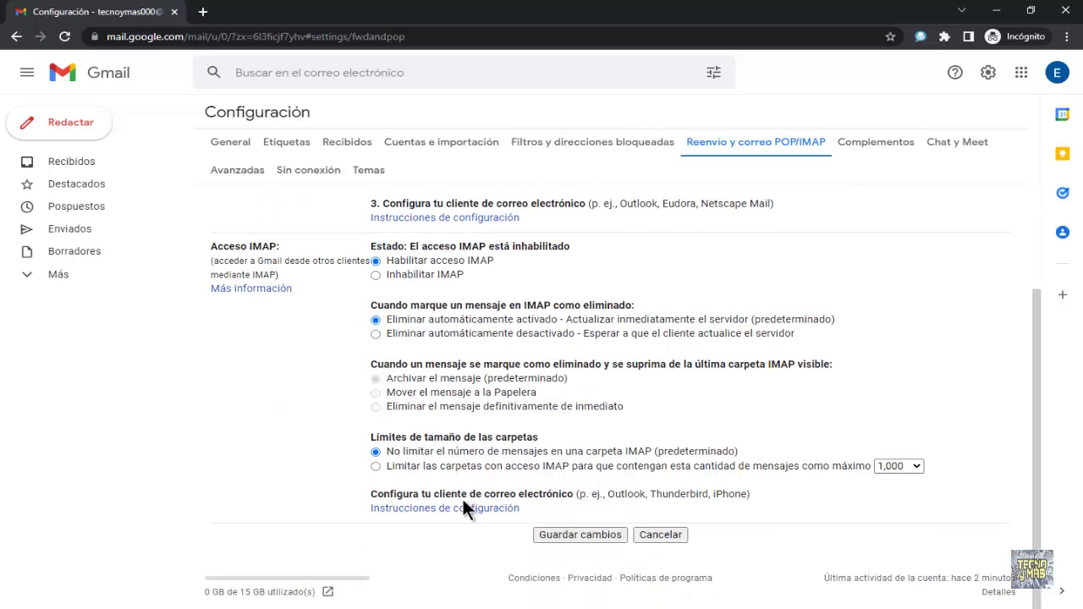
pyautogui.click(592, 533)
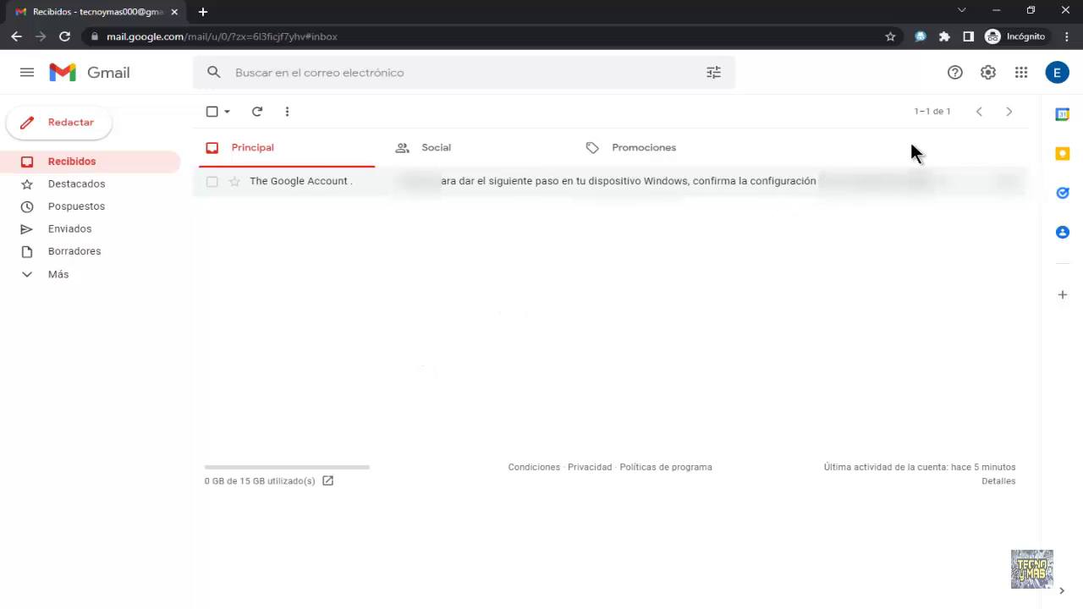
# - Go to the Google Account Security settings and scroll to less secure app access
pyautogui.click(1056, 72)
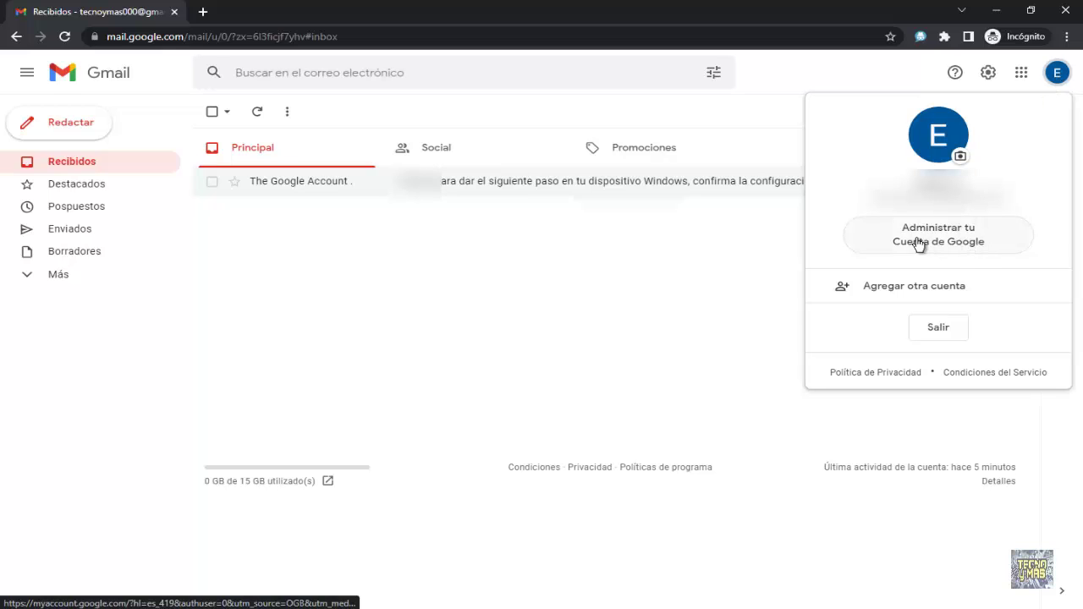
pyautogui.click(962, 236)
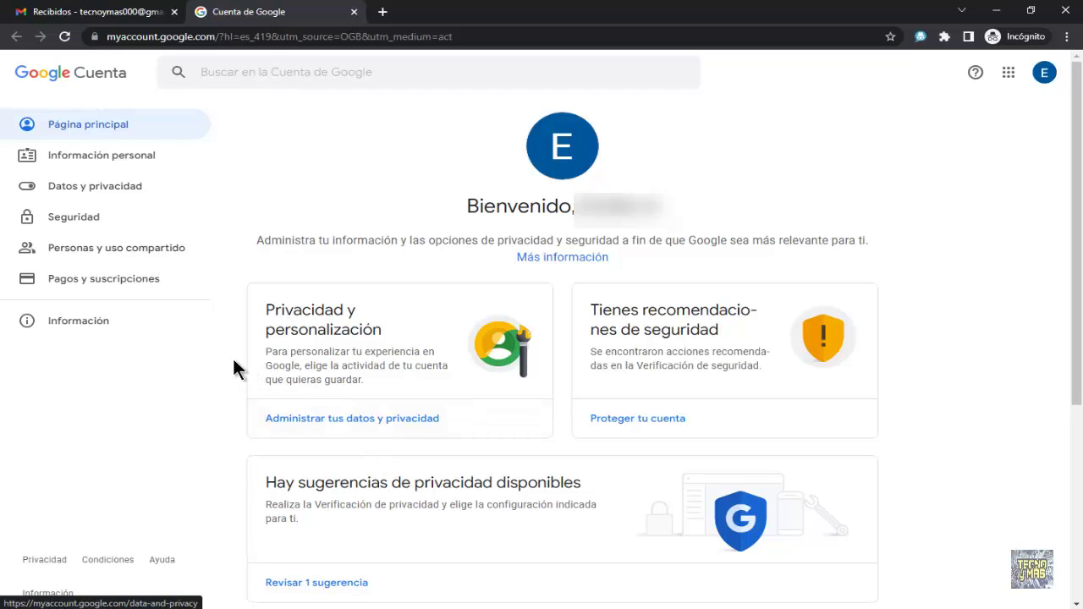
pyautogui.click(73, 221)
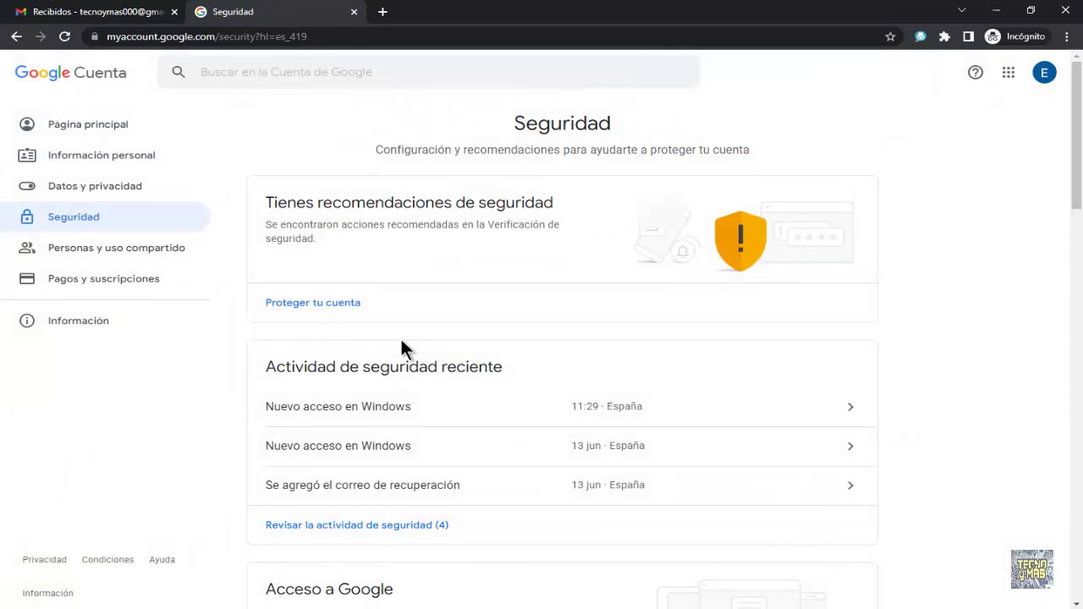
pyautogui.scroll(-3, 401, 342)
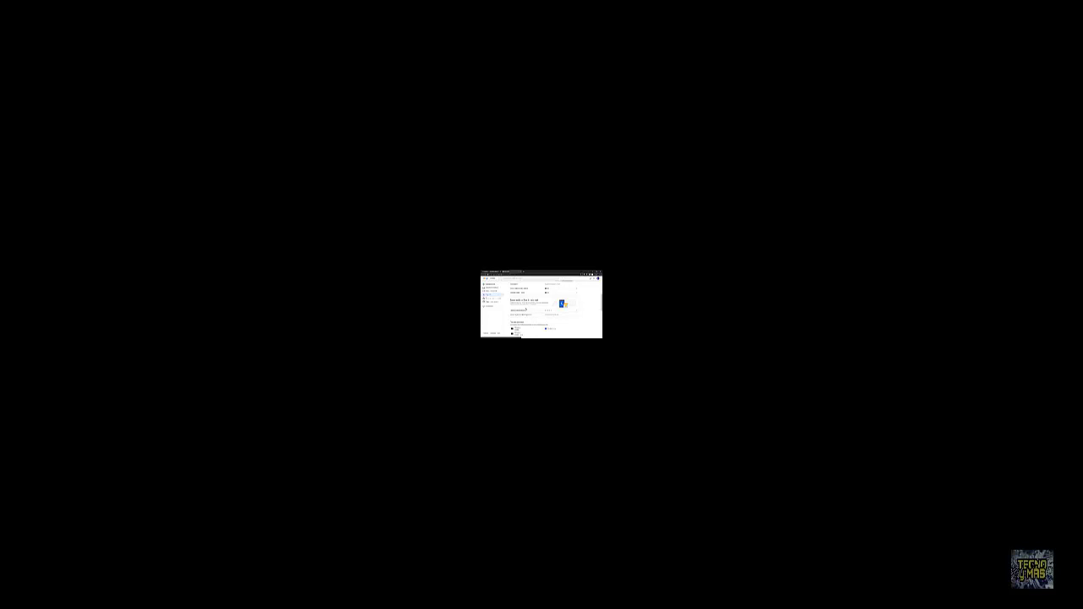
pyautogui.scroll(-5, 525, 310)
pyautogui.scroll(-4, 526, 310)
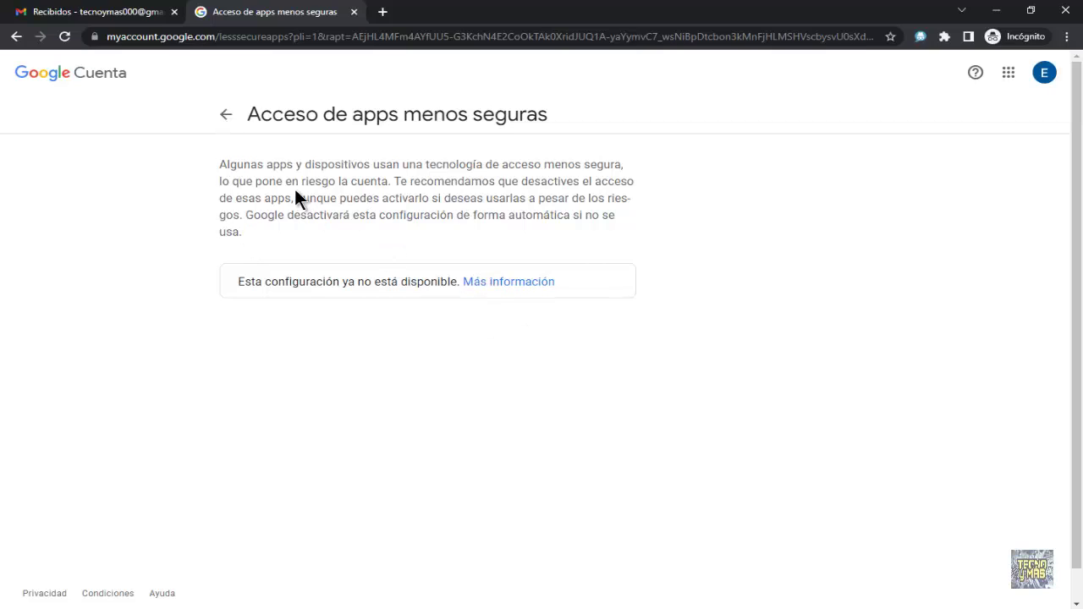
# - Return to the Security page and open the 2-Step Verification settings
pyautogui.click(226, 113)
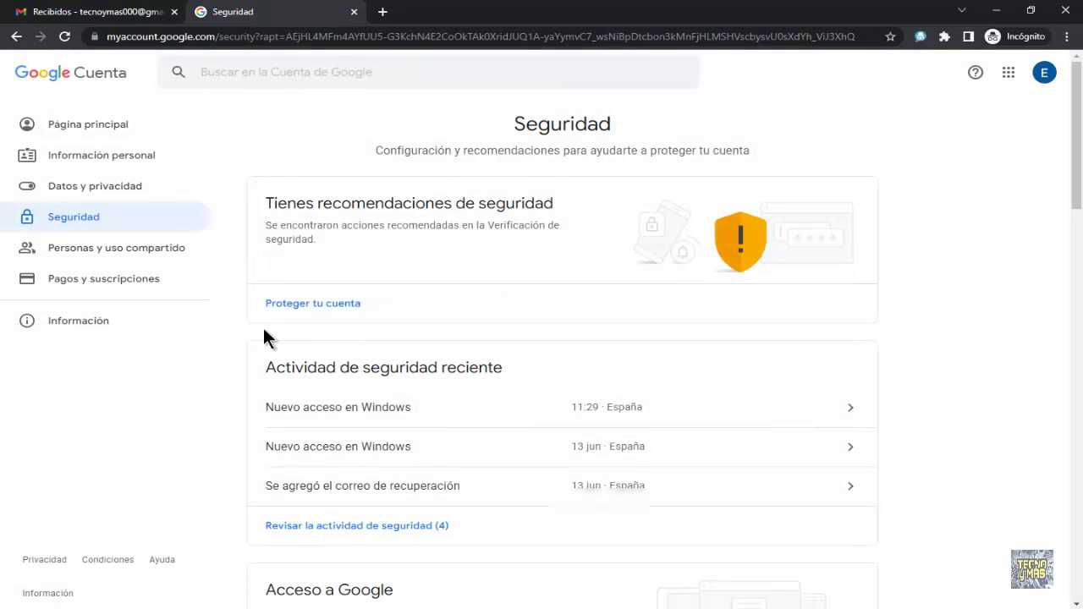
pyautogui.scroll(-3, 258, 346)
pyautogui.scroll(-2, 257, 347)
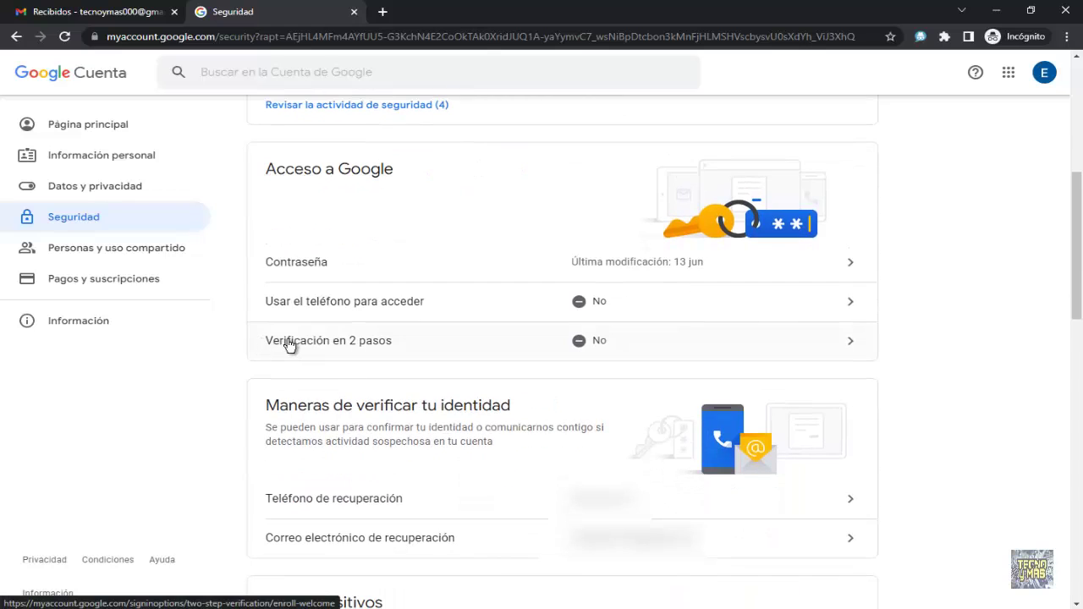
pyautogui.click(288, 343)
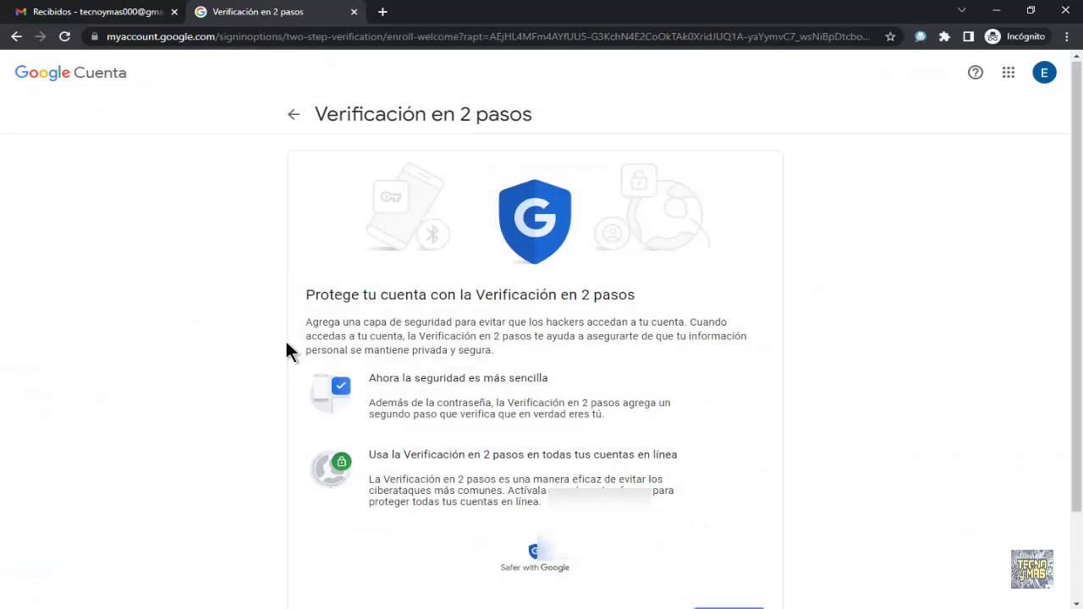
# - Start 2-Step Verification setup and confirm identity with the account password
pyautogui.scroll(-2, 287, 351)
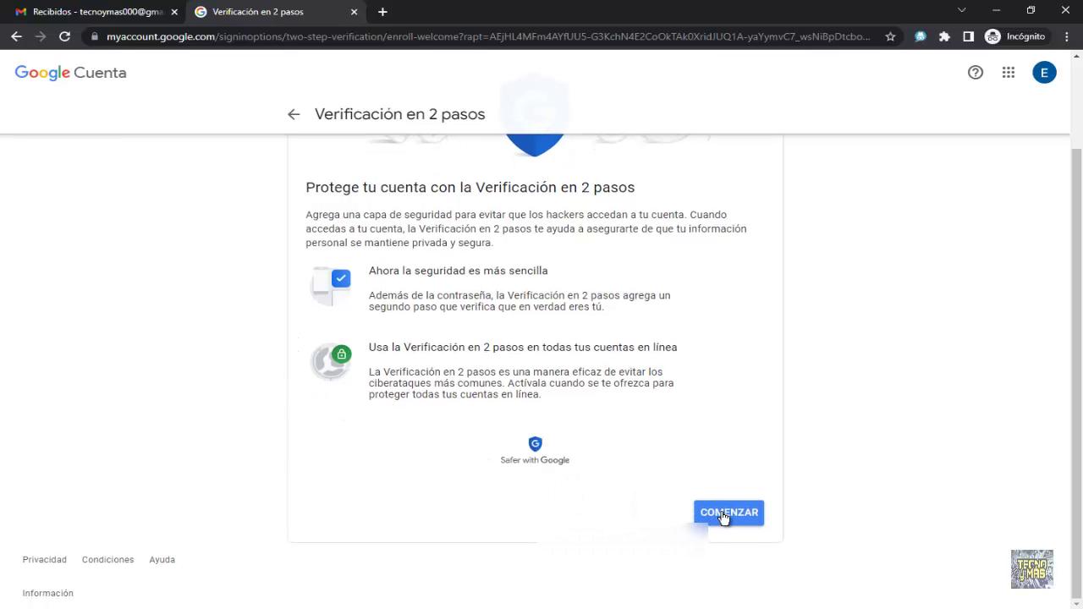
pyautogui.click(723, 514)
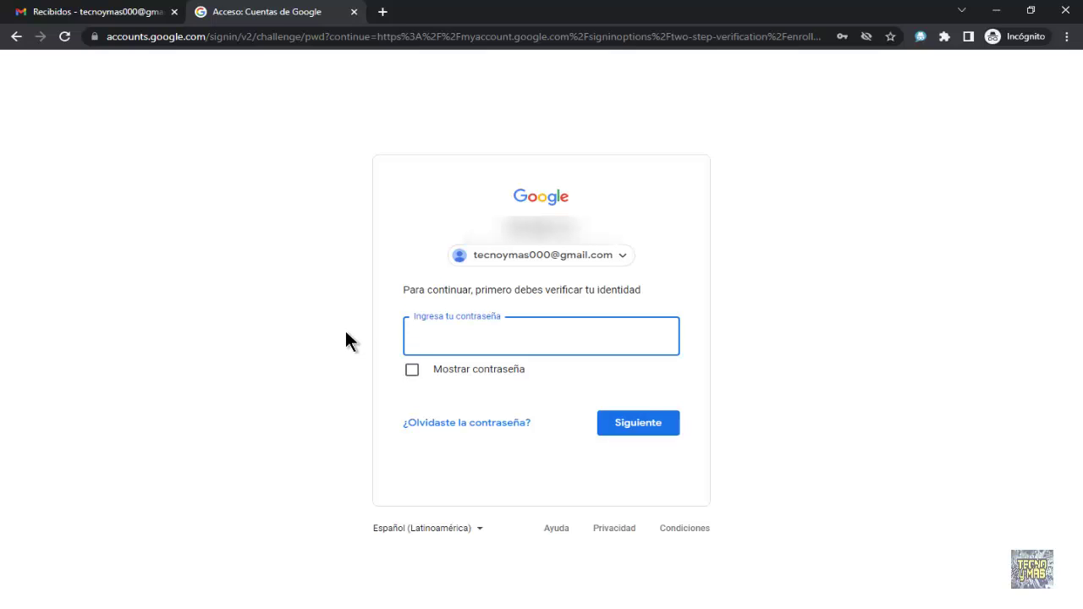
pyautogui.write('•••••••••••••')
pyautogui.click(615, 426)
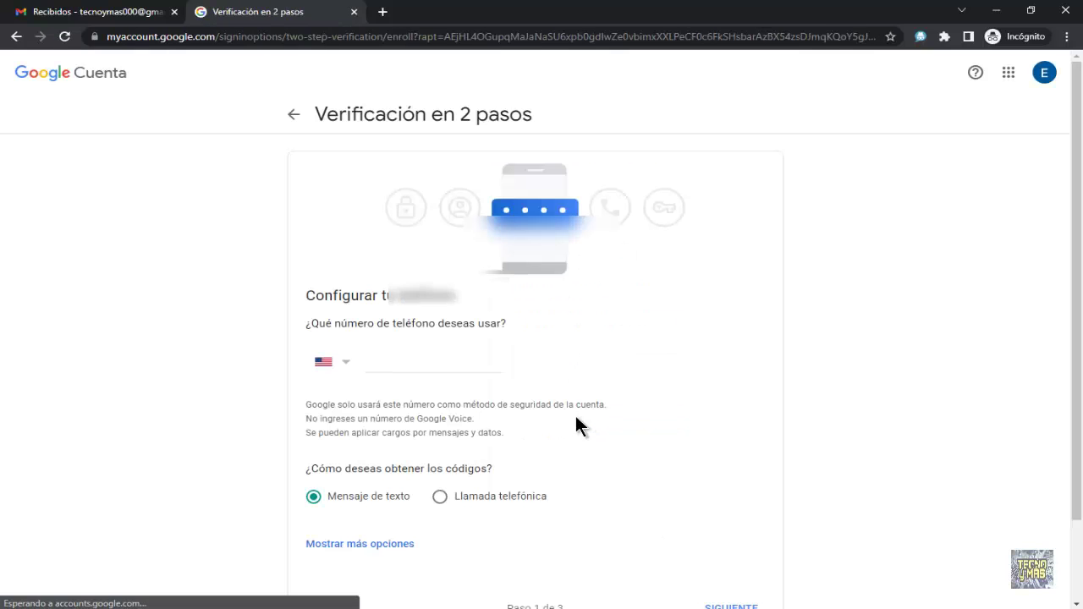
# - Submit a +34 phone number to receive codes by text message, with more options shown
pyautogui.scroll(-1, 575, 415)
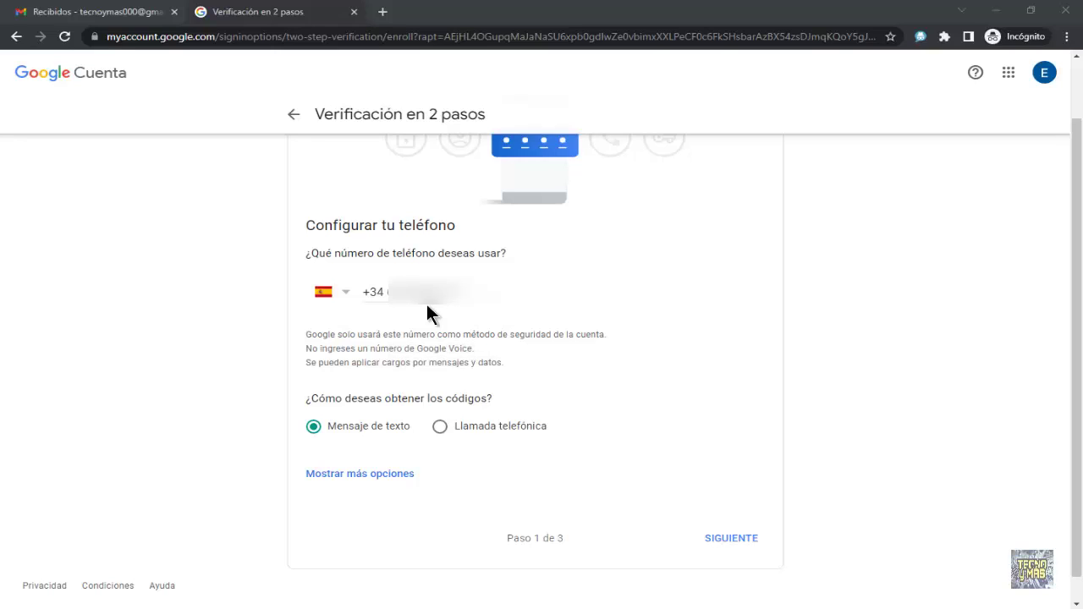
pyautogui.click(351, 475)
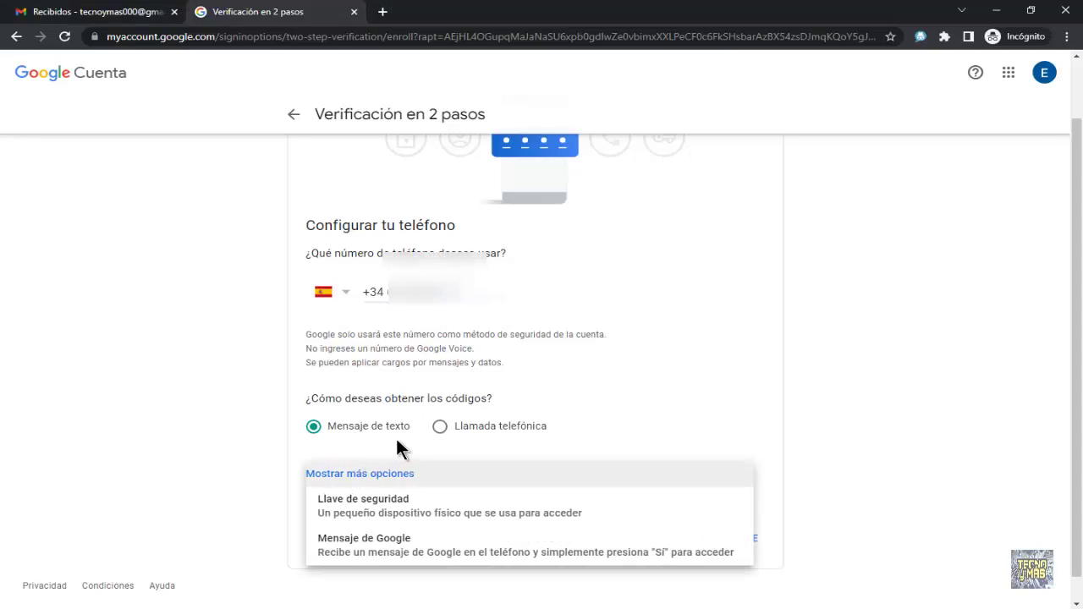
pyautogui.scroll(-1, 451, 446)
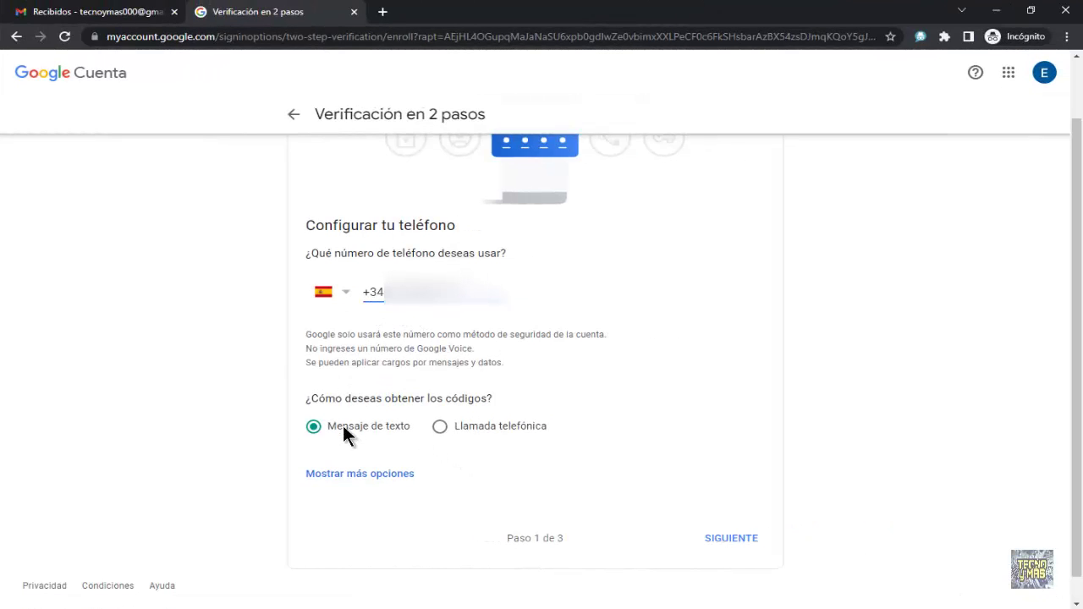
pyautogui.click(730, 538)
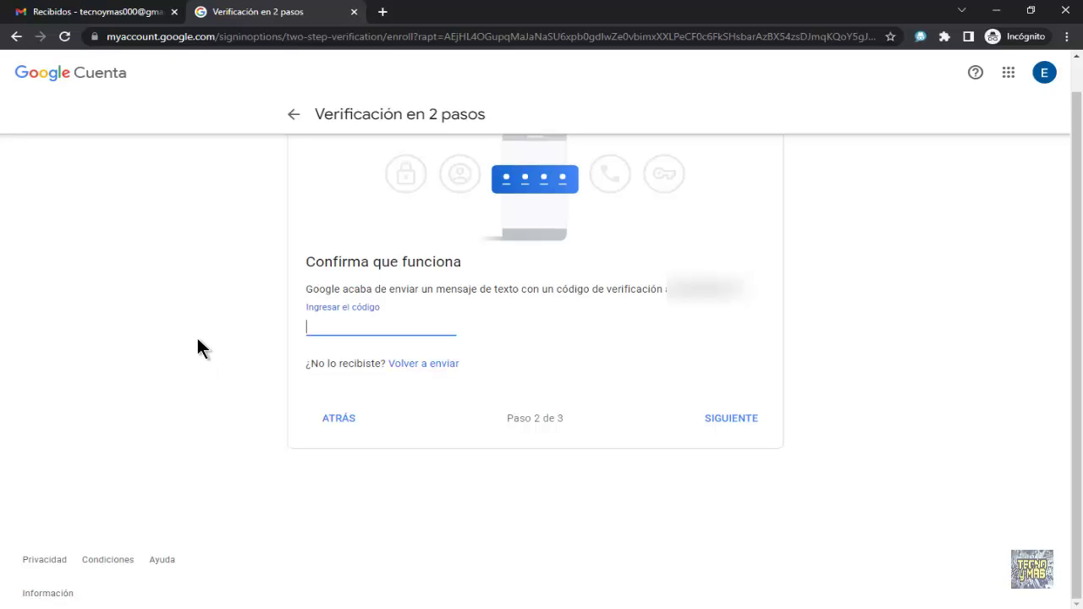
# - Confirm the texted verification code, activate 2-Step Verification, and return to Security
pyautogui.click(739, 421)
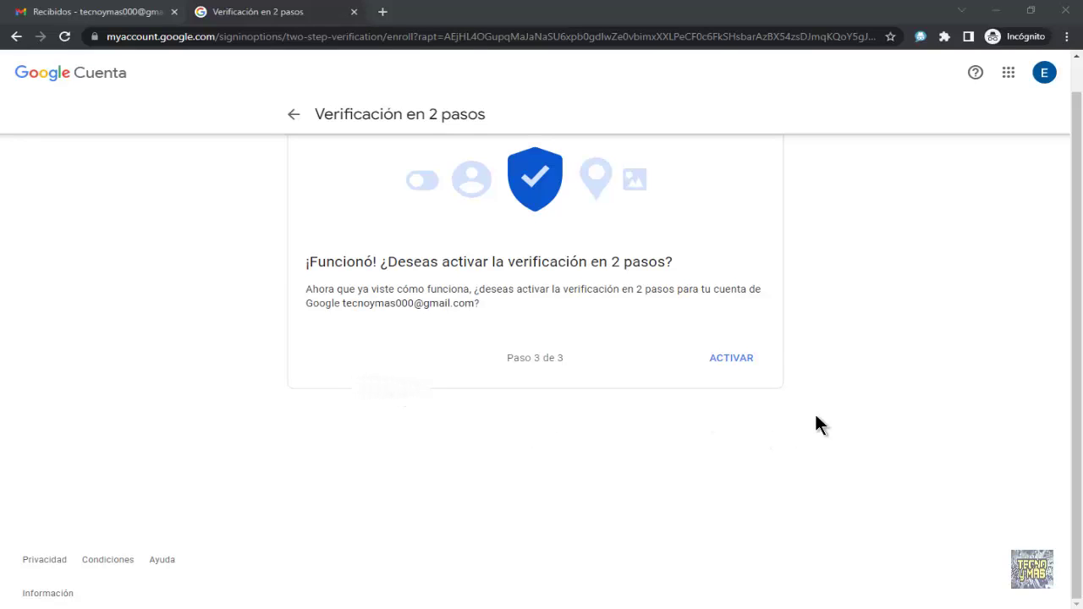
pyautogui.click(731, 364)
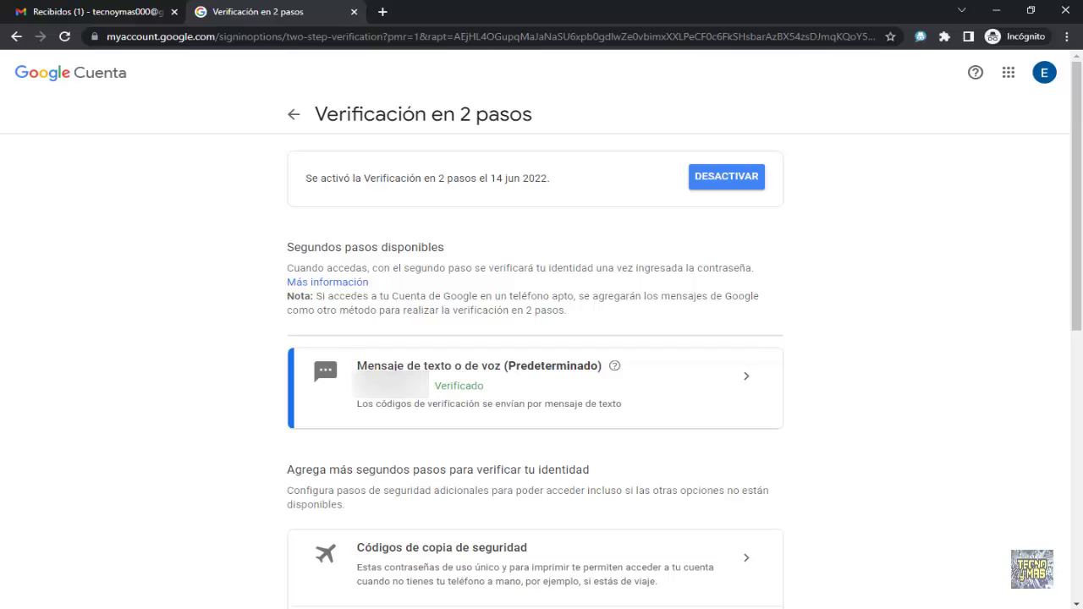
pyautogui.click(293, 113)
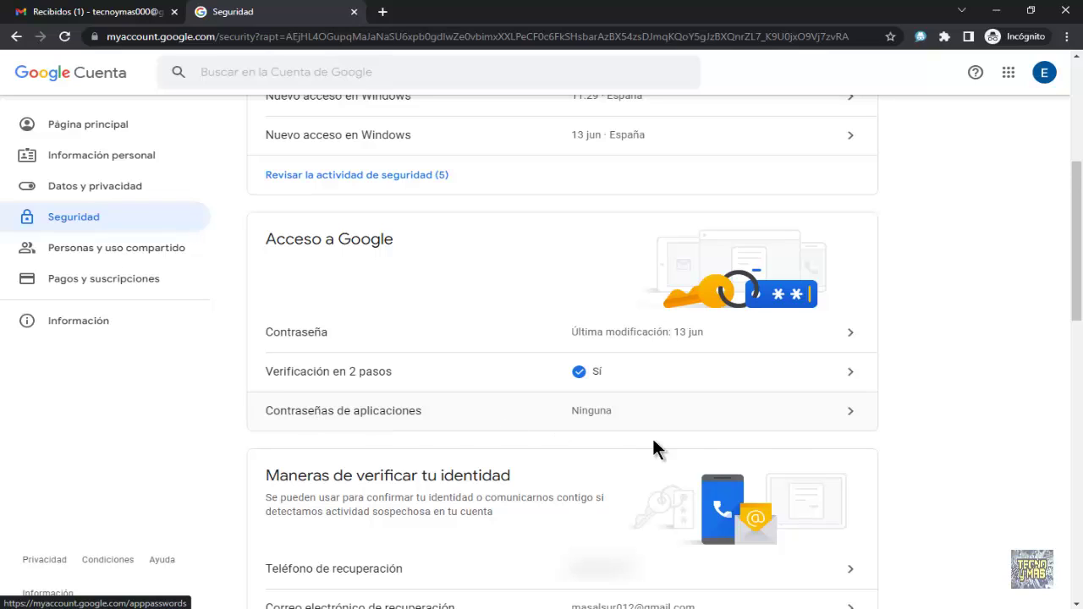
# - Open the App passwords page, re-entering the account password to verify
pyautogui.click(852, 413)
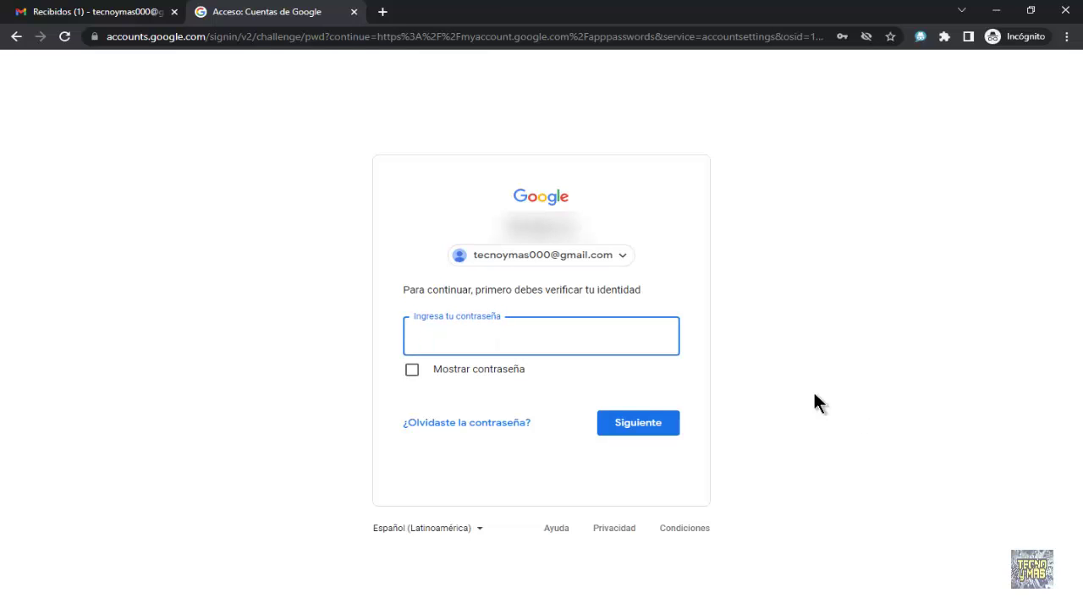
pyautogui.write('•••••••••••••')
pyautogui.click(641, 425)
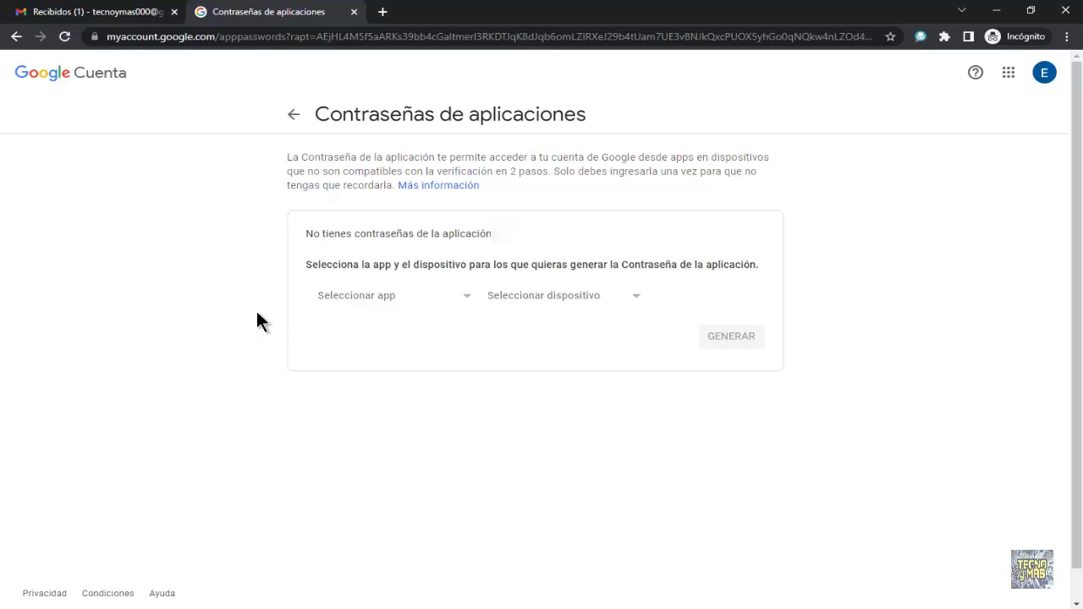
# - Generate an app password for a custom app named 'Outlook'
pyautogui.click(468, 302)
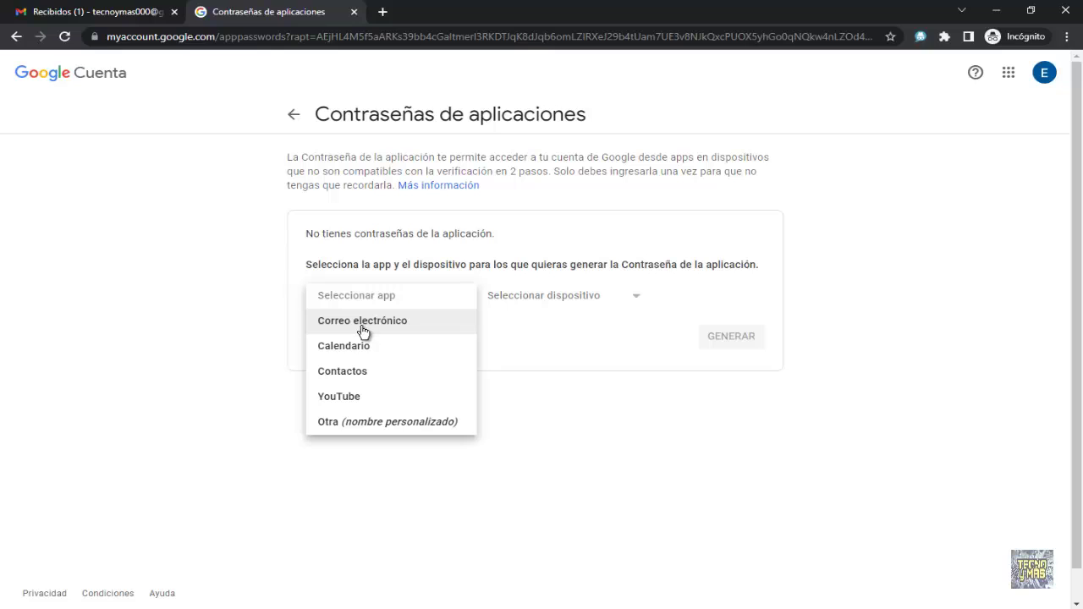
pyautogui.click(346, 423)
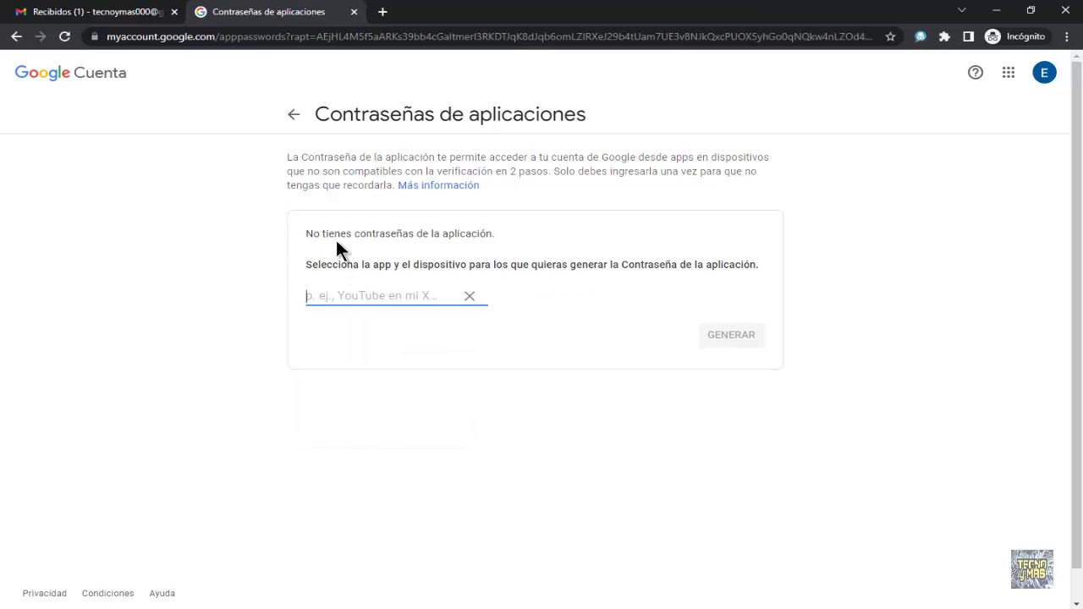
pyautogui.write('Outlook')
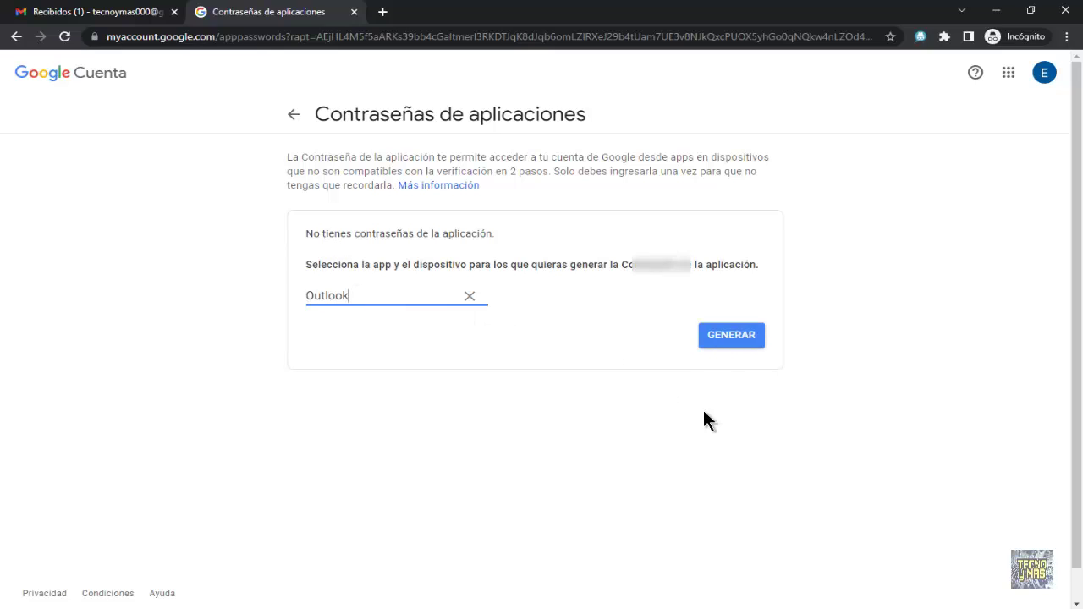
pyautogui.click(730, 334)
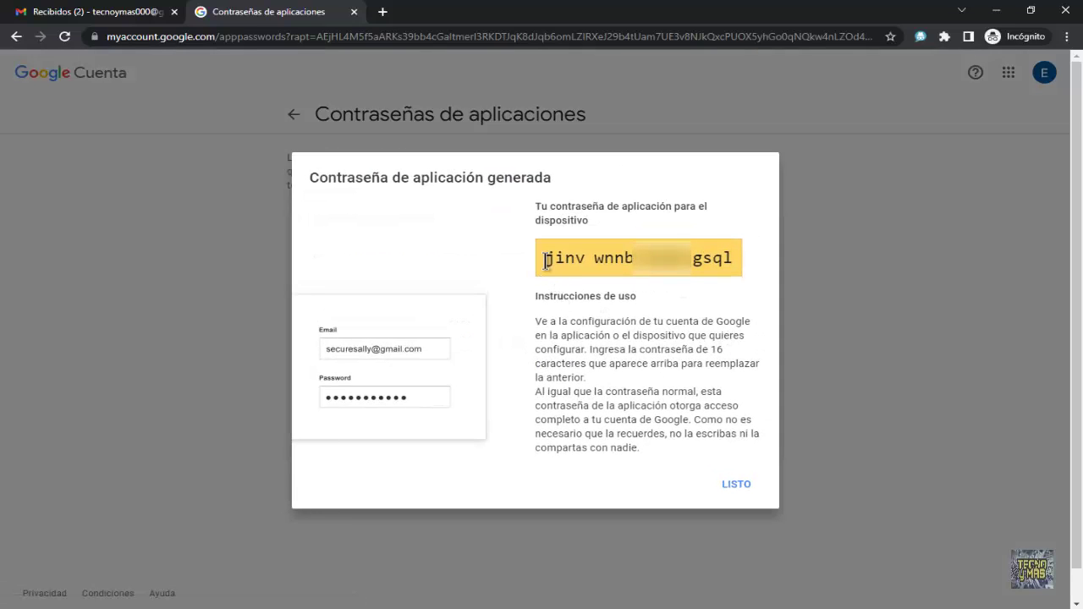
# - Copy the 16-character app password, close its dialog, and go back to Security
pyautogui.moveTo(542, 258); pyautogui.dragTo(741, 268)
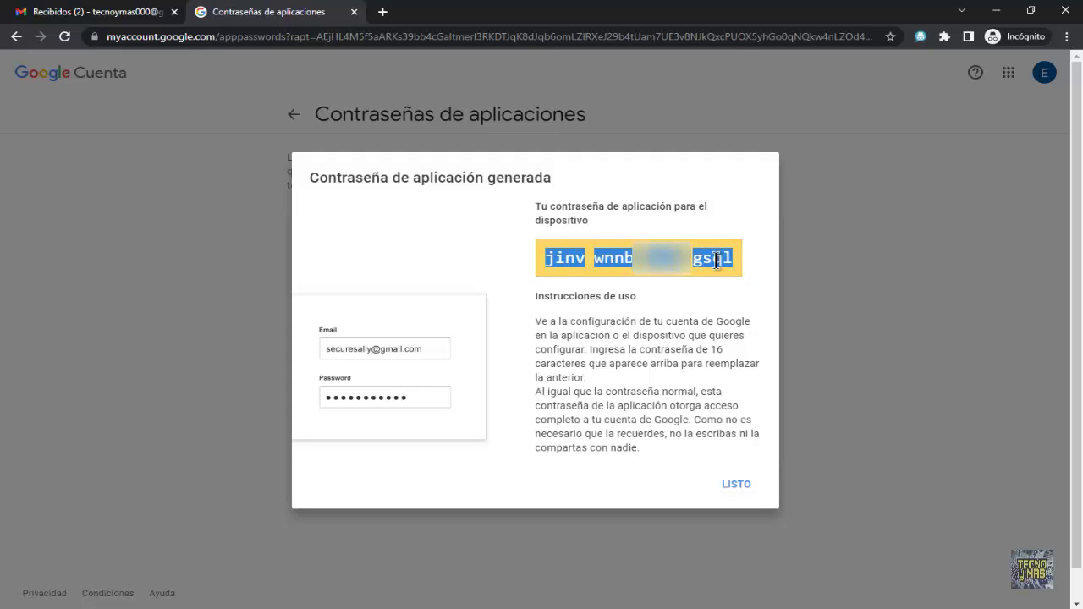
pyautogui.rightClick(712, 258)
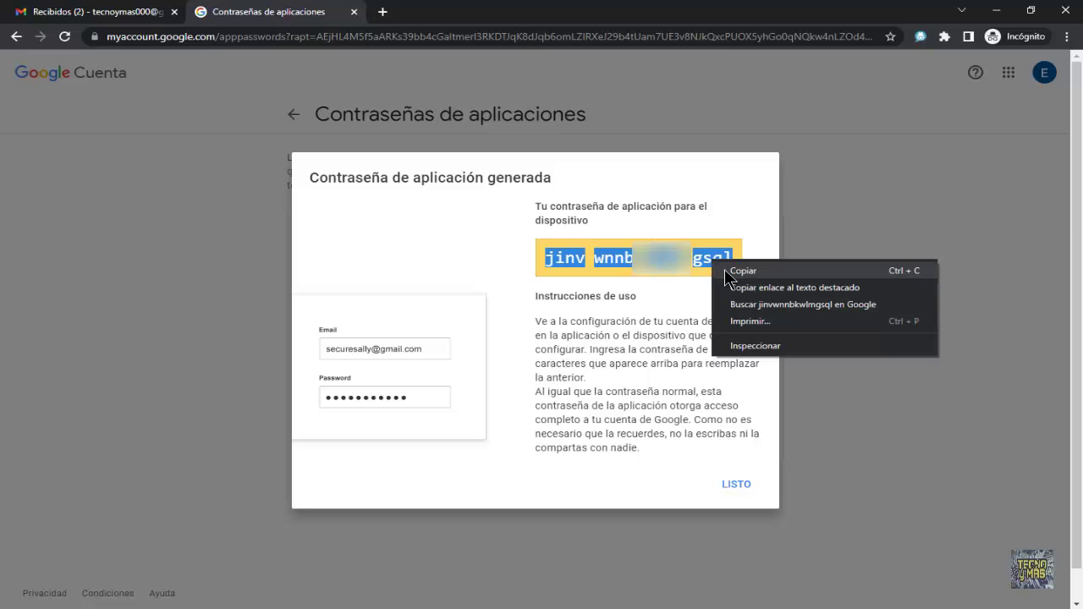
pyautogui.click(724, 269)
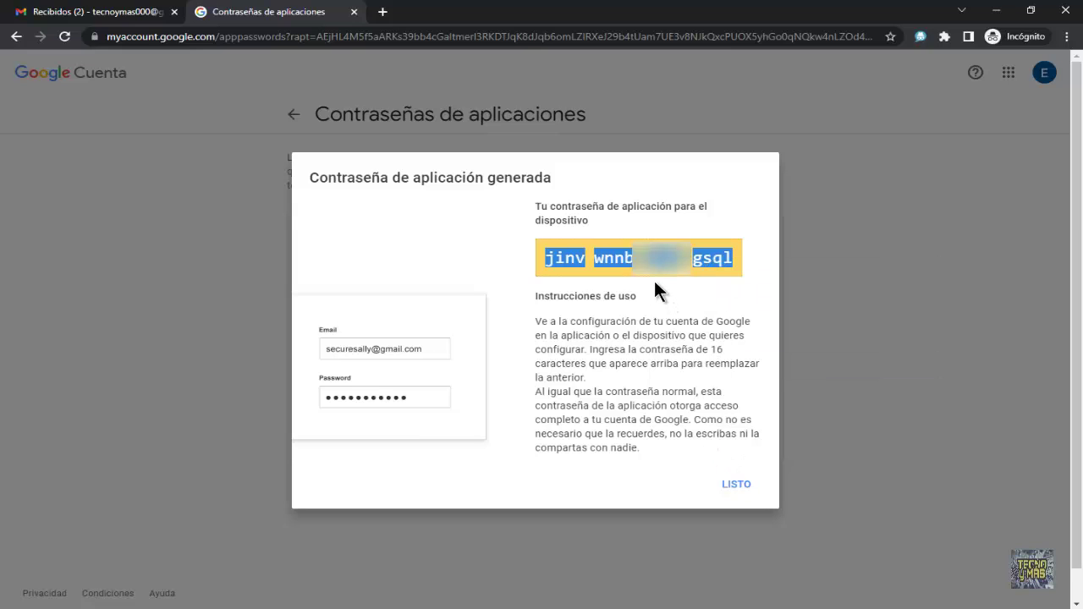
pyautogui.click(735, 485)
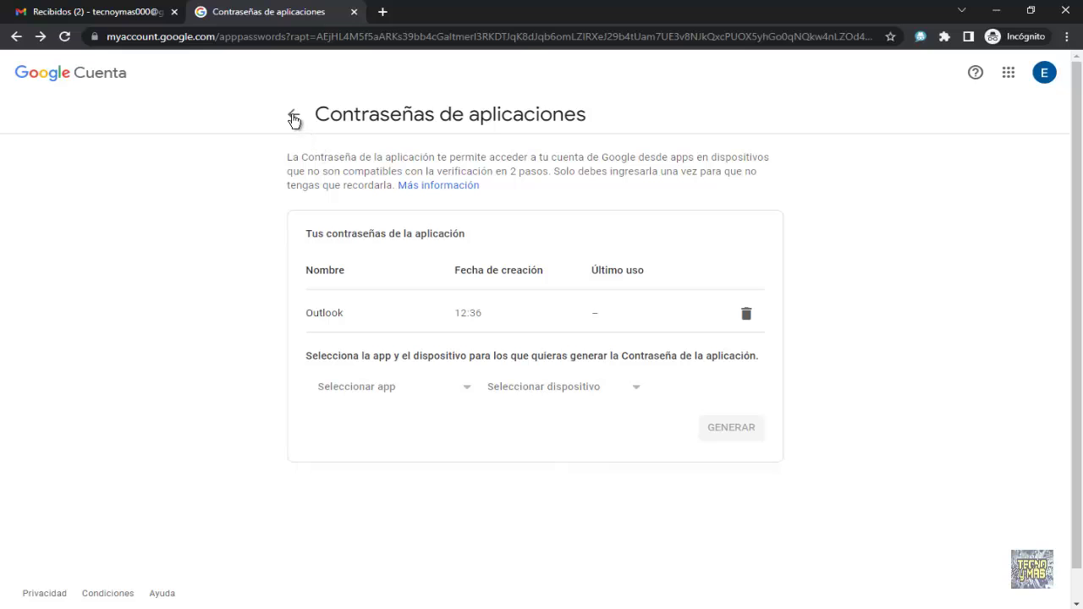
pyautogui.click(293, 114)
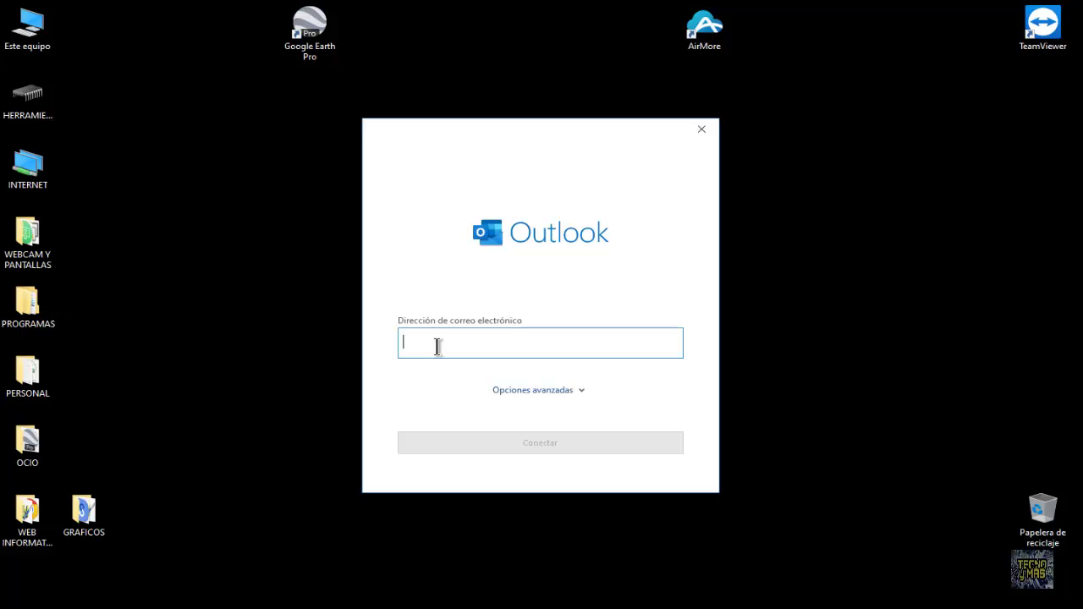
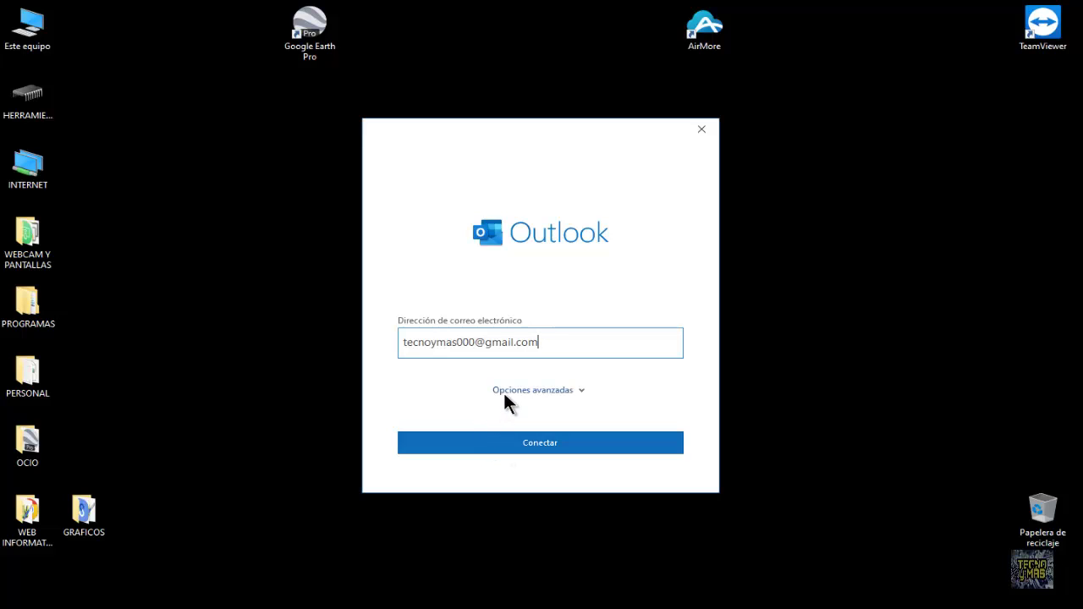
# - Enter the Gmail address in Outlook, allow manual account setup, and connect
pyautogui.click(582, 390)
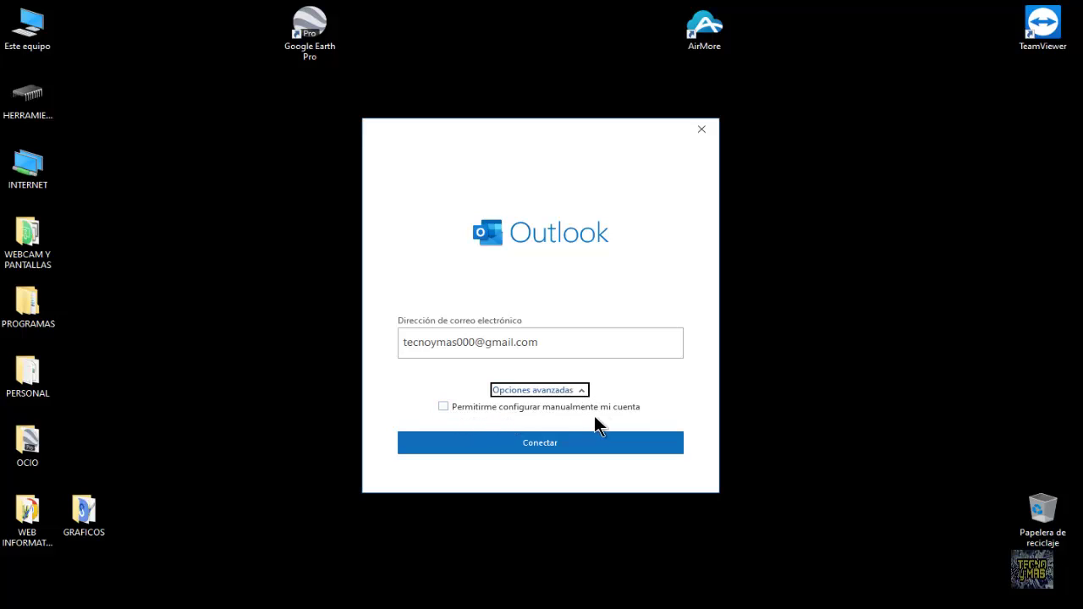
pyautogui.click(443, 406)
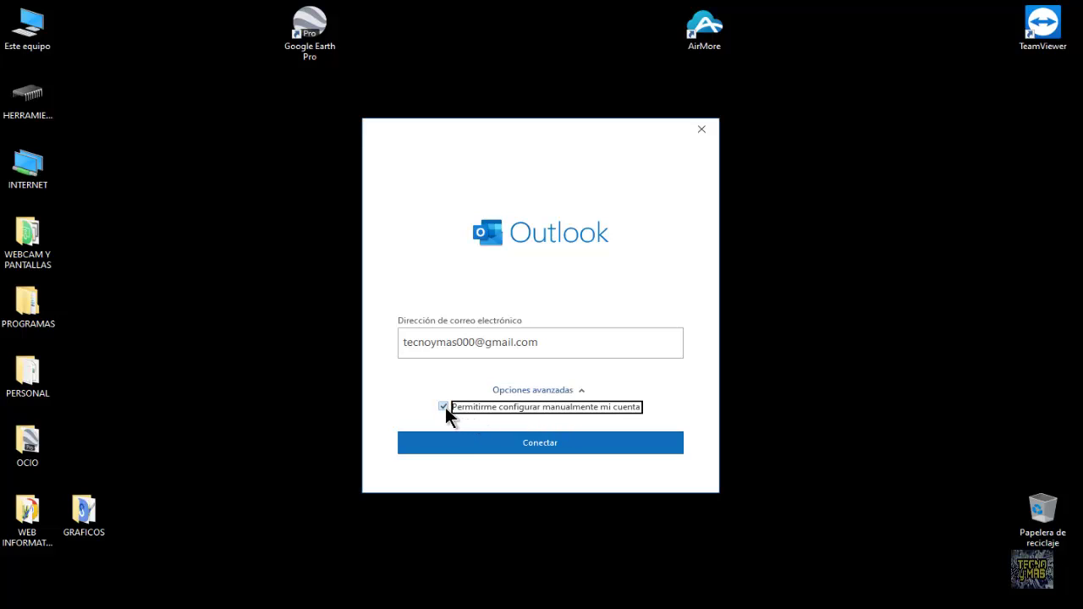
pyautogui.click(539, 443)
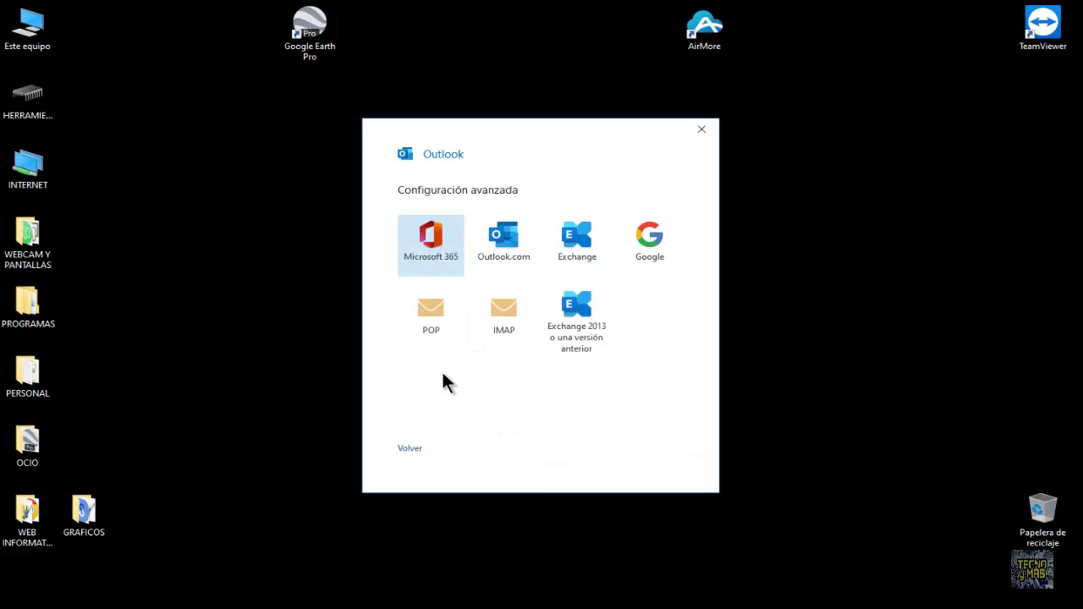
# - Choose POP as the account type, paste the Google app password into Contraseña, and connect
pyautogui.click(436, 313)
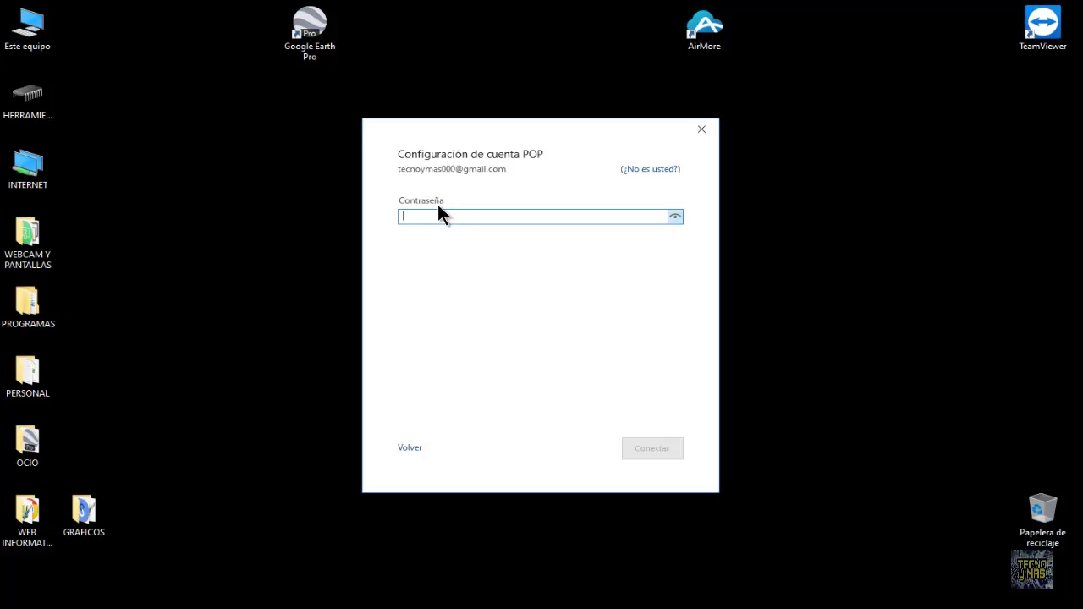
pyautogui.click(328, 357)
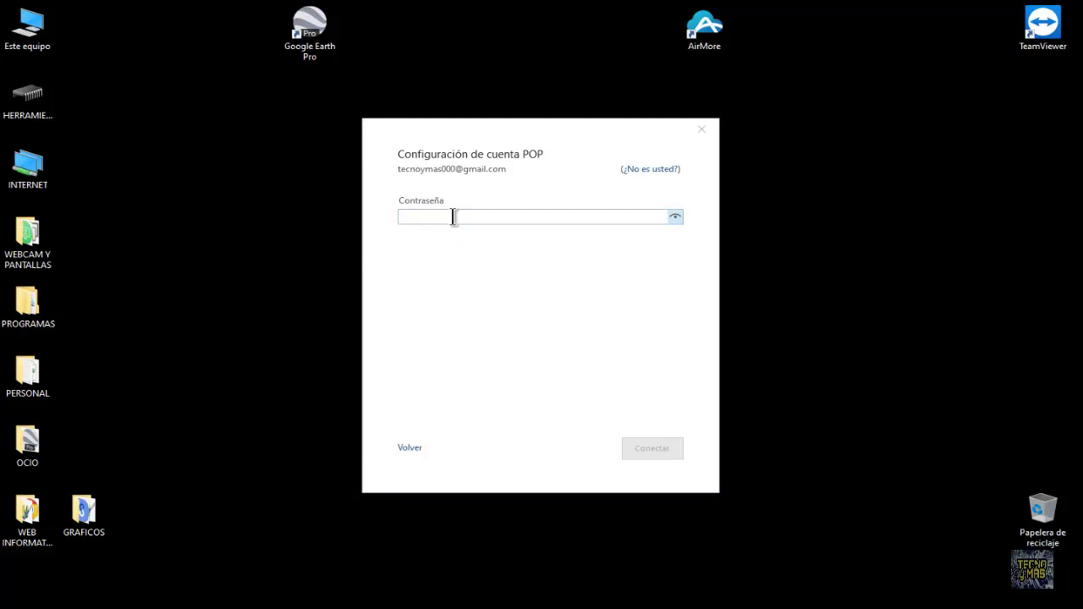
pyautogui.click(452, 215)
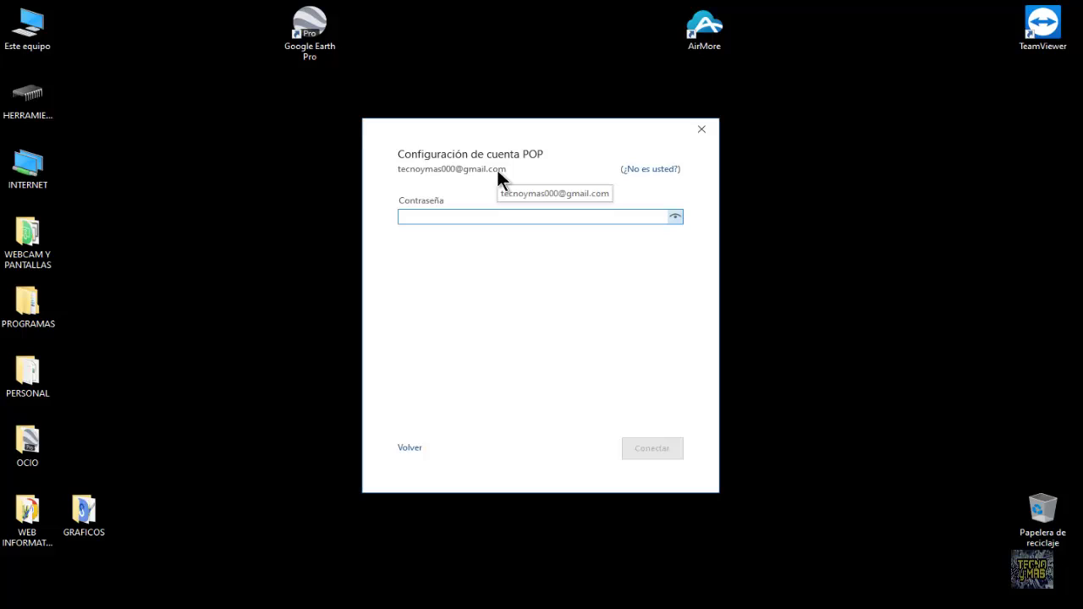
pyautogui.hotkey('ctrl', 'v')
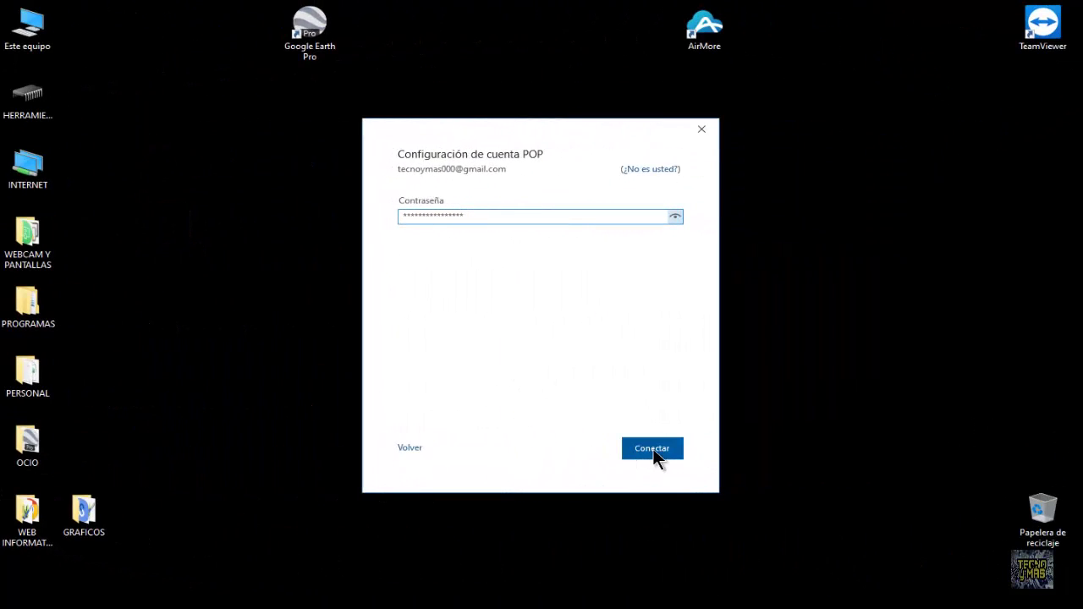
pyautogui.click(652, 448)
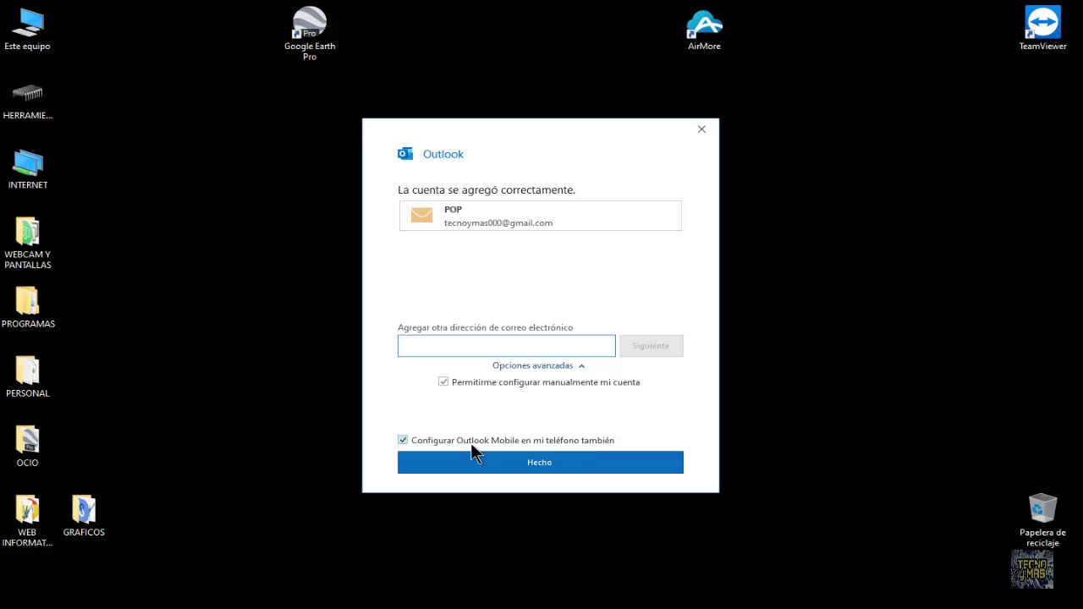
# - Skip 'Configurar Outlook Mobile en mi teléfono también', finish with Hecho, and widen the message list
pyautogui.click(404, 440)
pyautogui.click(404, 441)
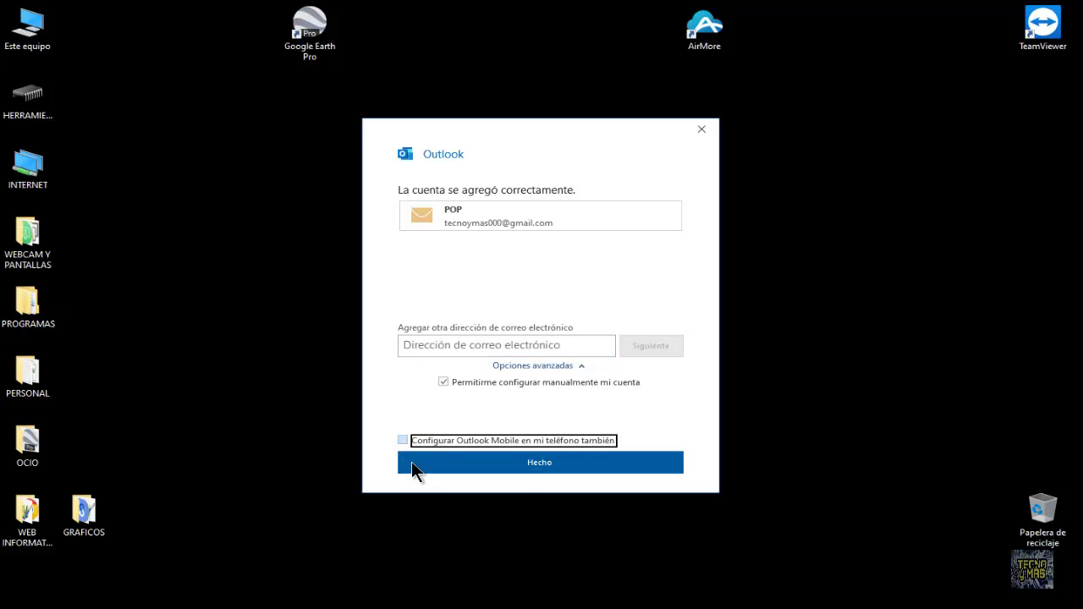
pyautogui.click(536, 461)
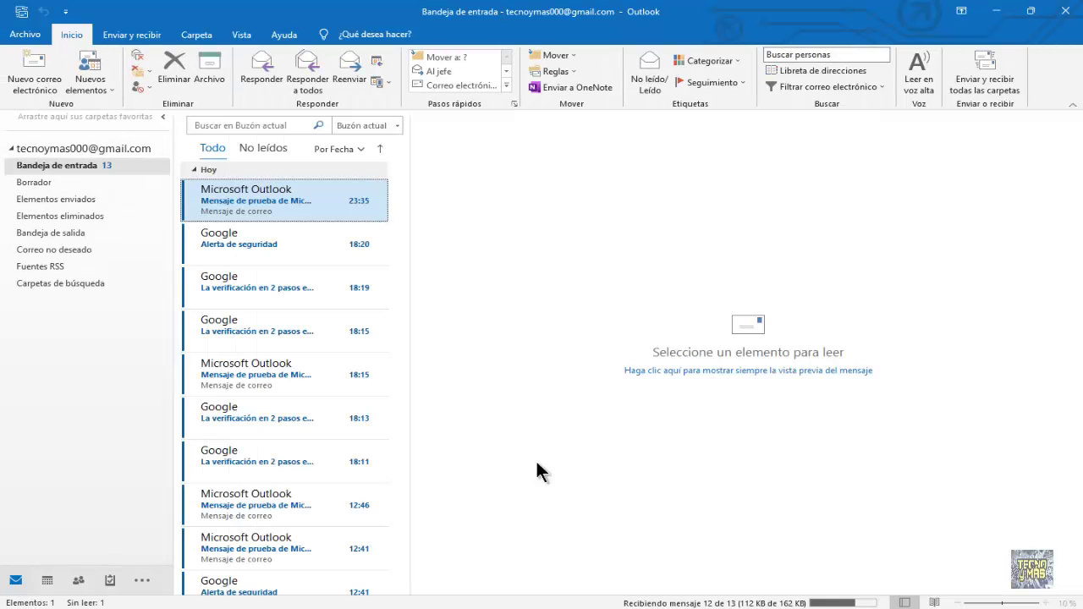
pyautogui.moveTo(410, 338); pyautogui.dragTo(606, 346)
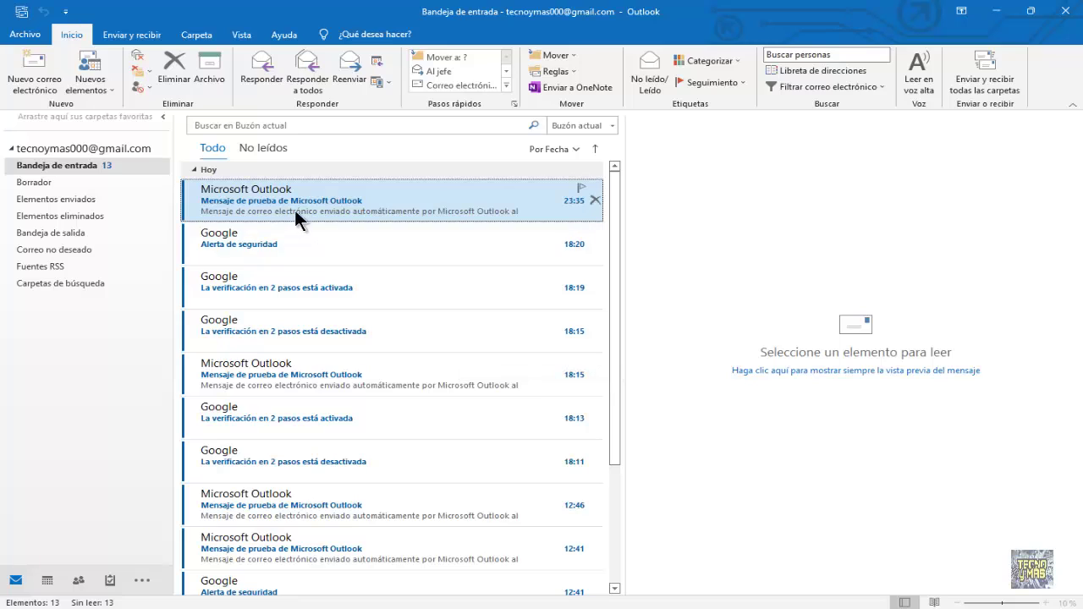
pyautogui.moveTo(300, 203); pyautogui.dragTo(278, 235)
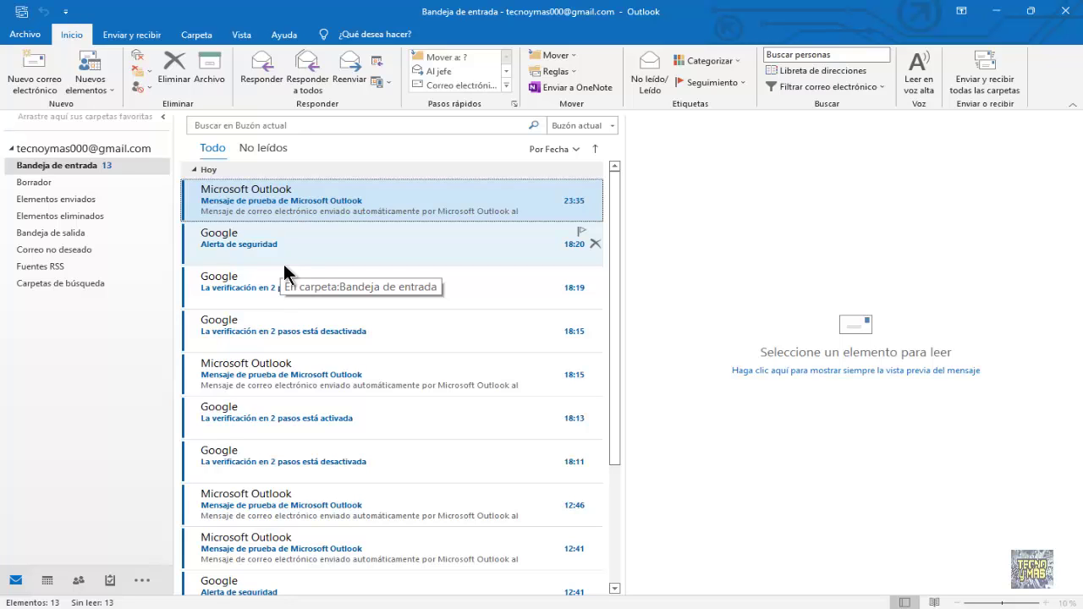
pyautogui.scroll(-1, 283, 263)
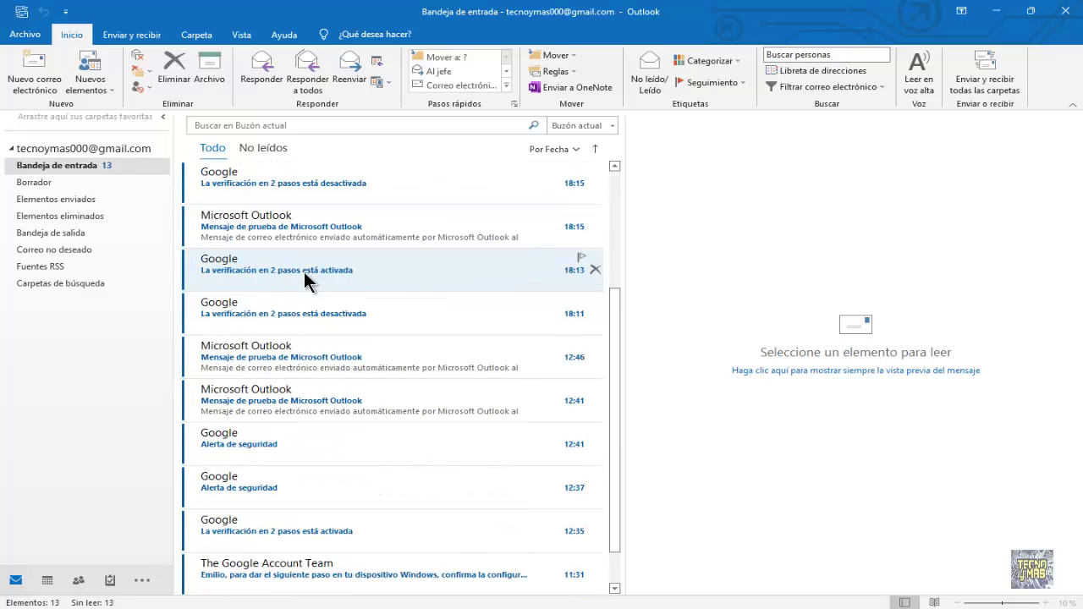
pyautogui.scroll(1, 306, 294)
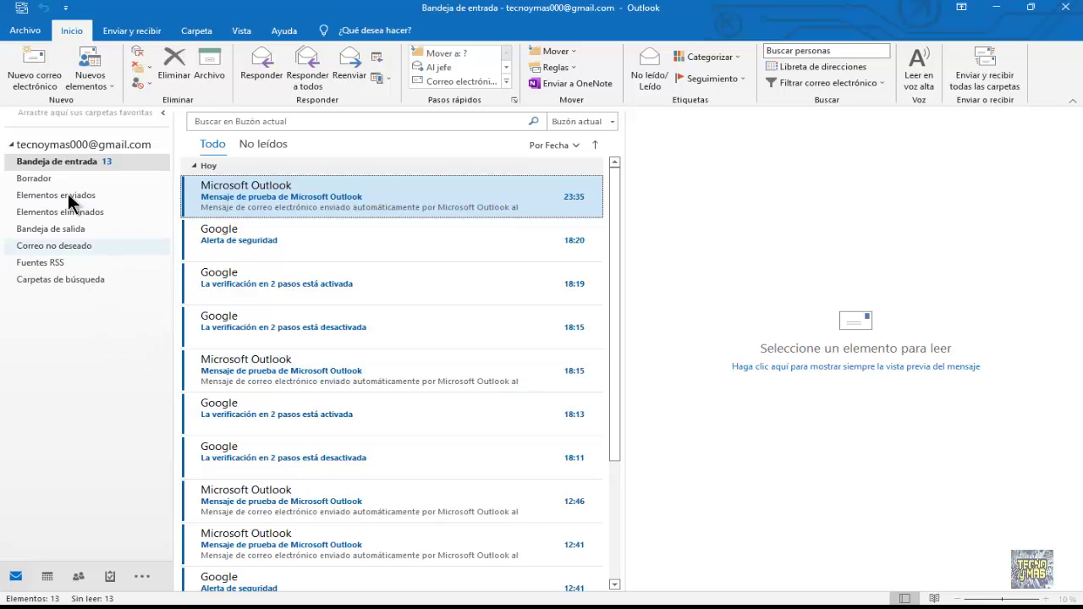
pyautogui.click(32, 38)
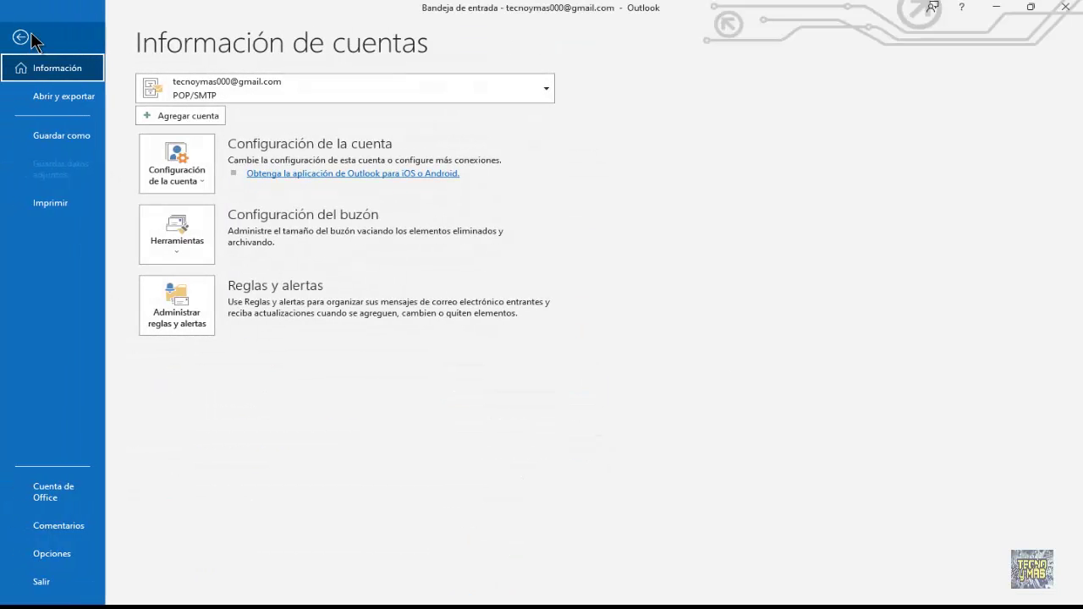
pyautogui.click(171, 158)
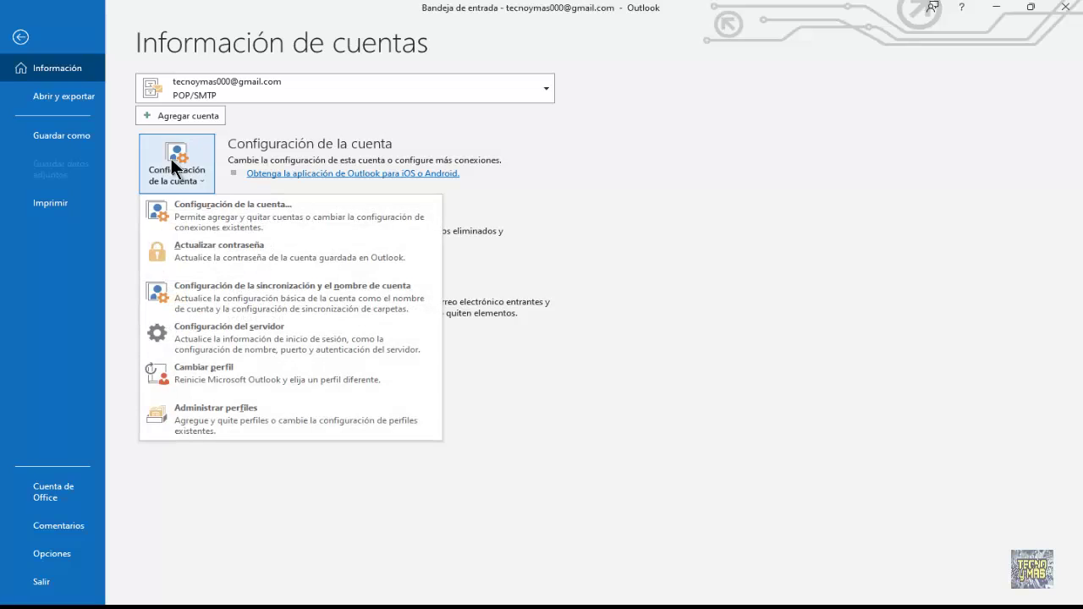
pyautogui.click(214, 218)
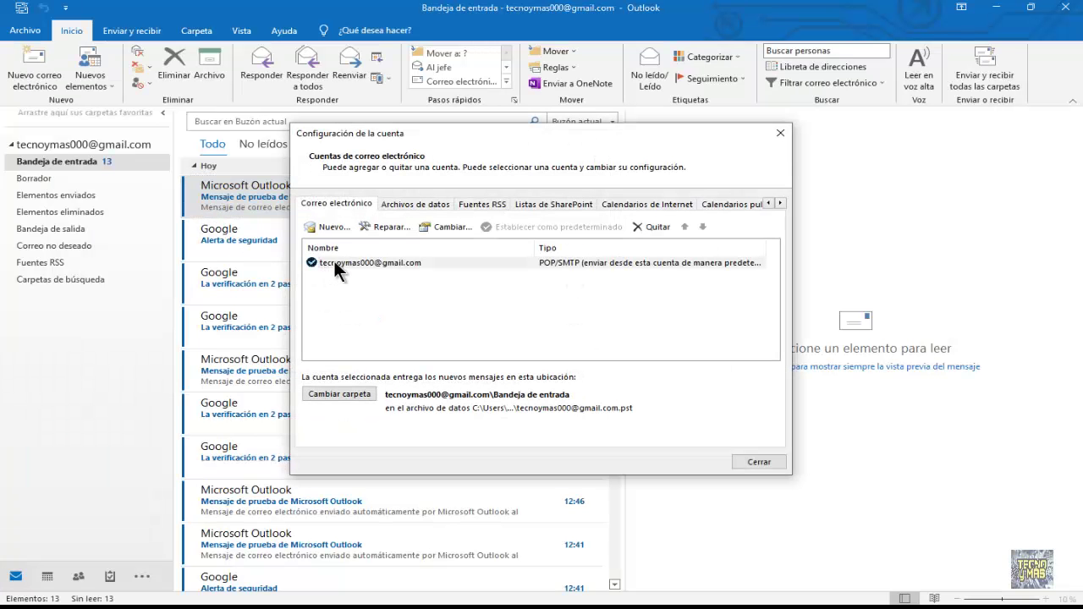
pyautogui.click(335, 262)
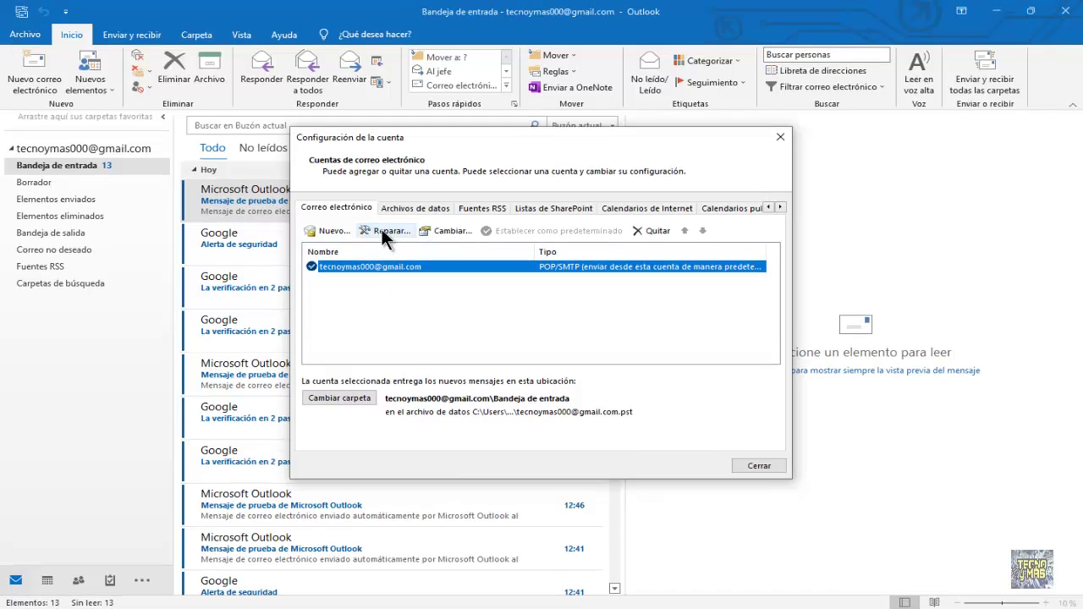
pyautogui.click(385, 233)
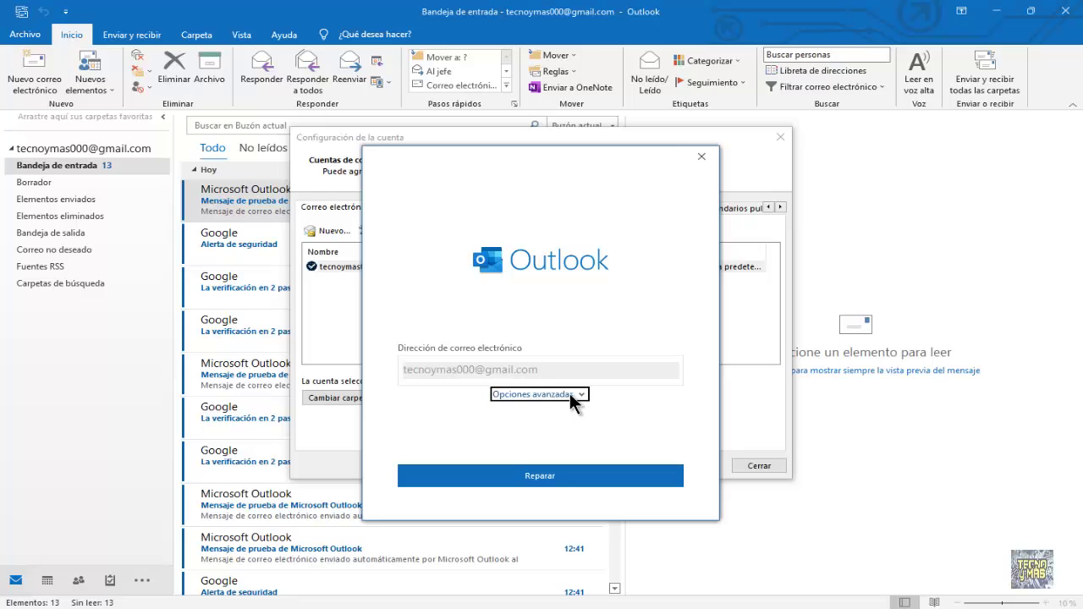
pyautogui.click(578, 392)
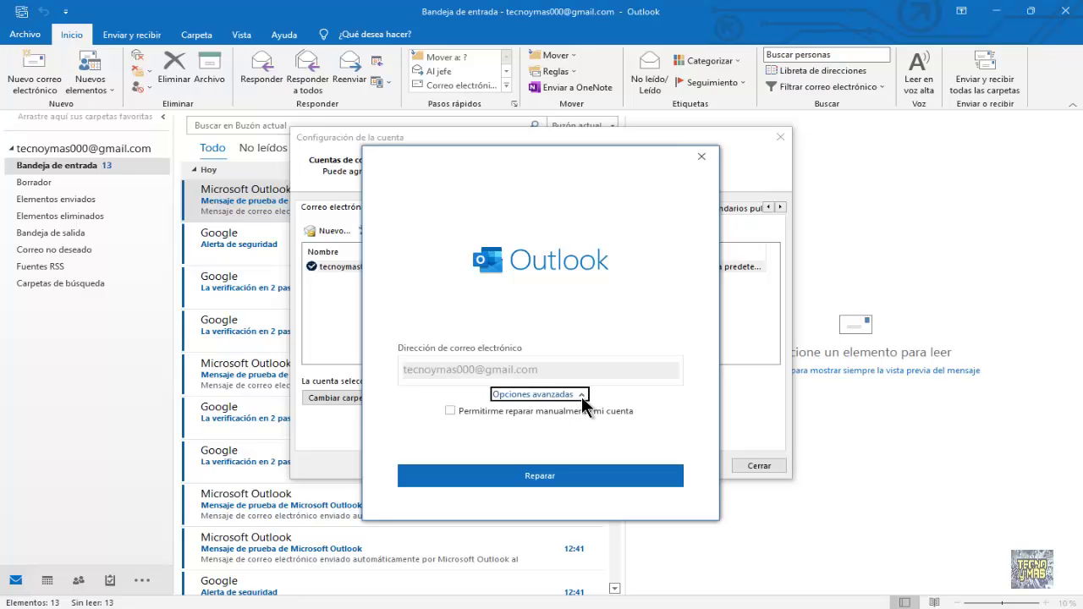
pyautogui.click(450, 411)
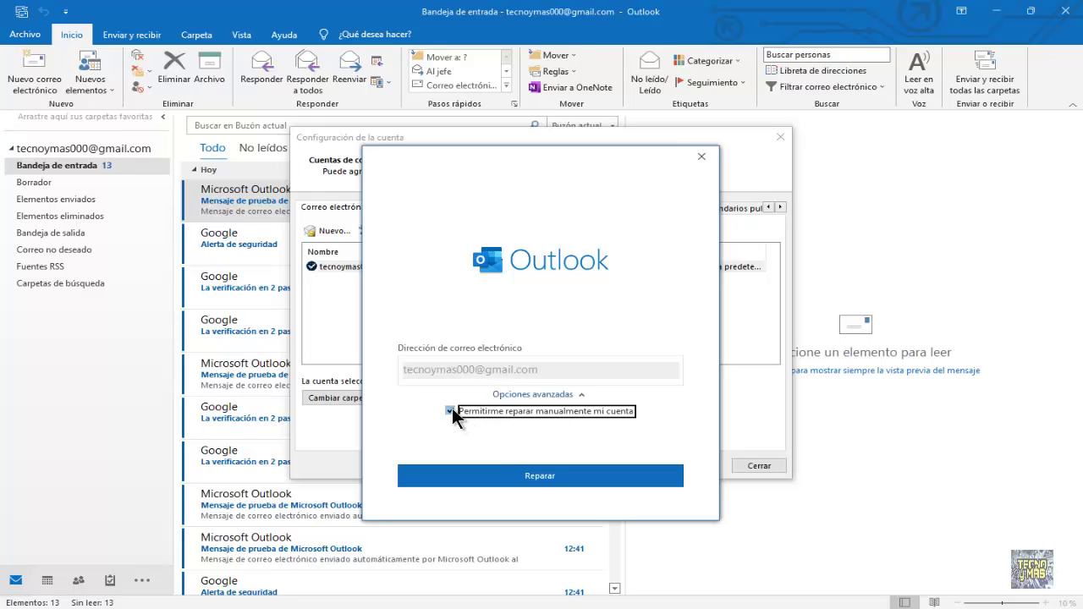
pyautogui.click(542, 477)
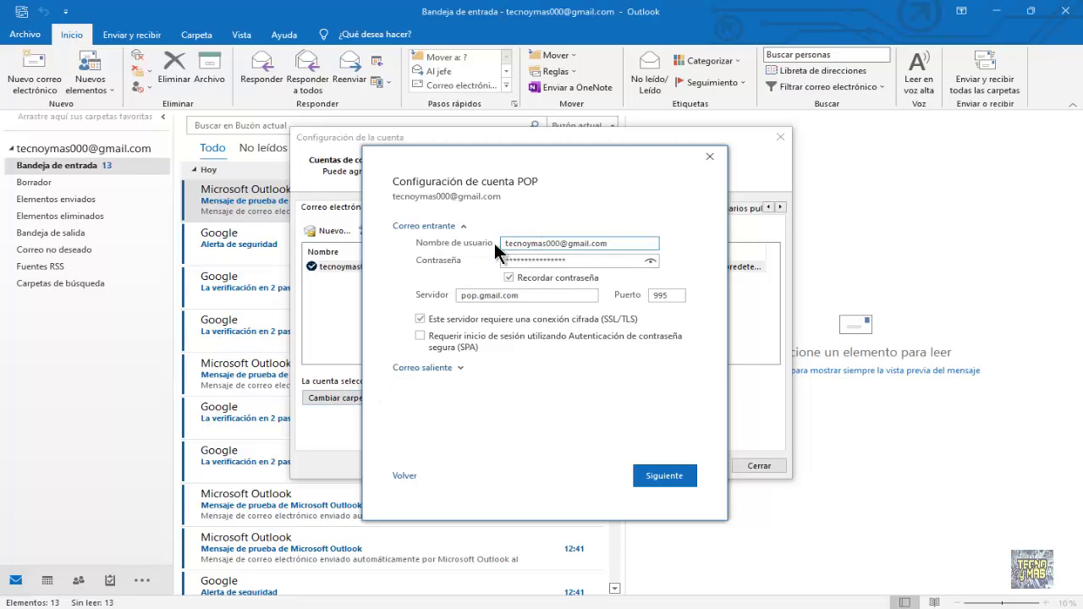
pyautogui.click(592, 258)
pyautogui.click(708, 157)
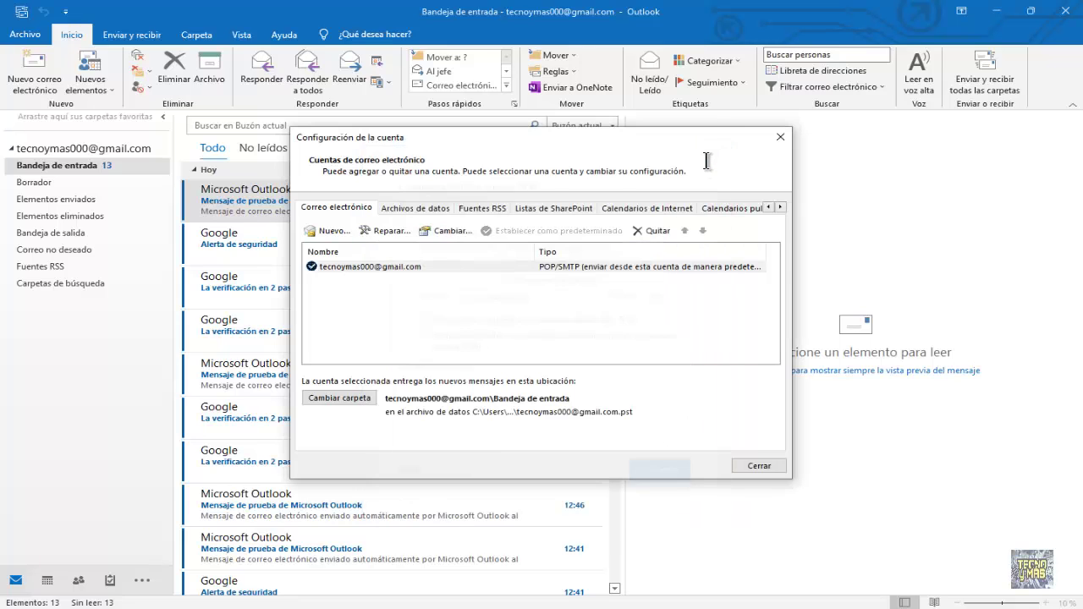
pyautogui.click(780, 138)
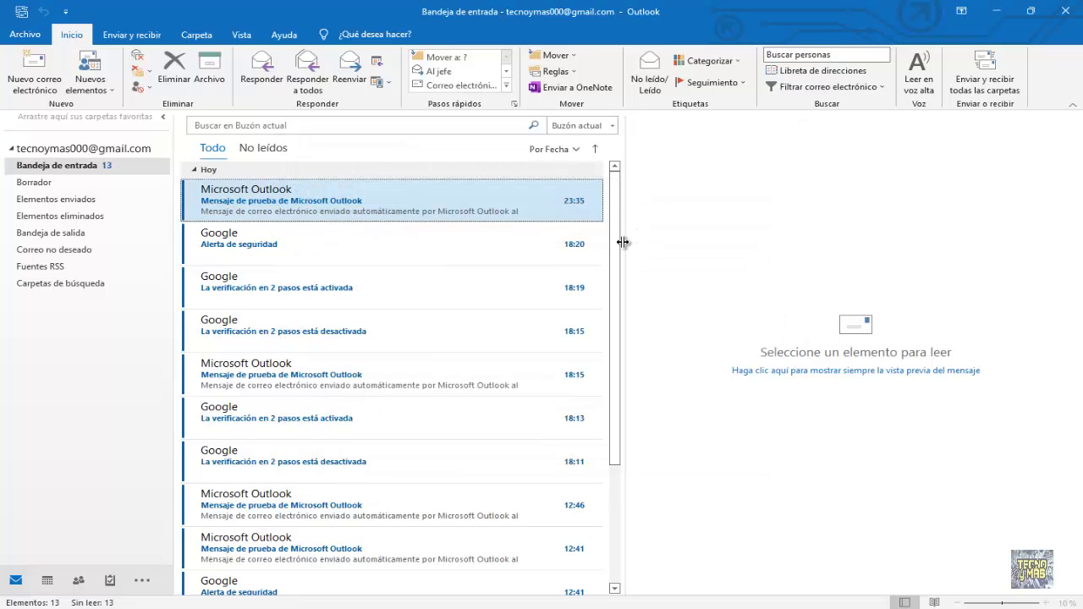